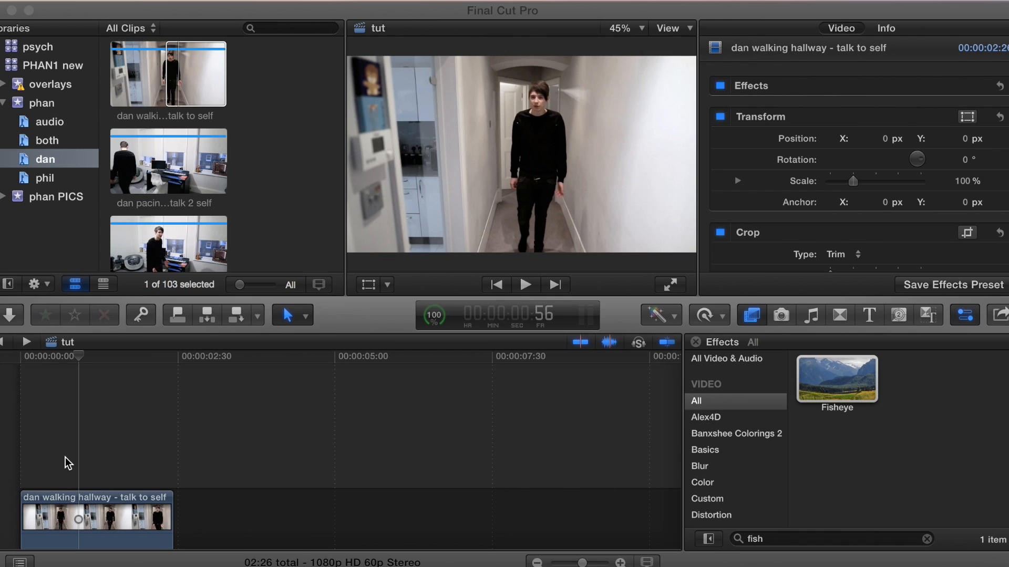
Step: Place the Custom generator on a layer above the hallway clip, starting at the beginning of the timeline
click(46, 355)
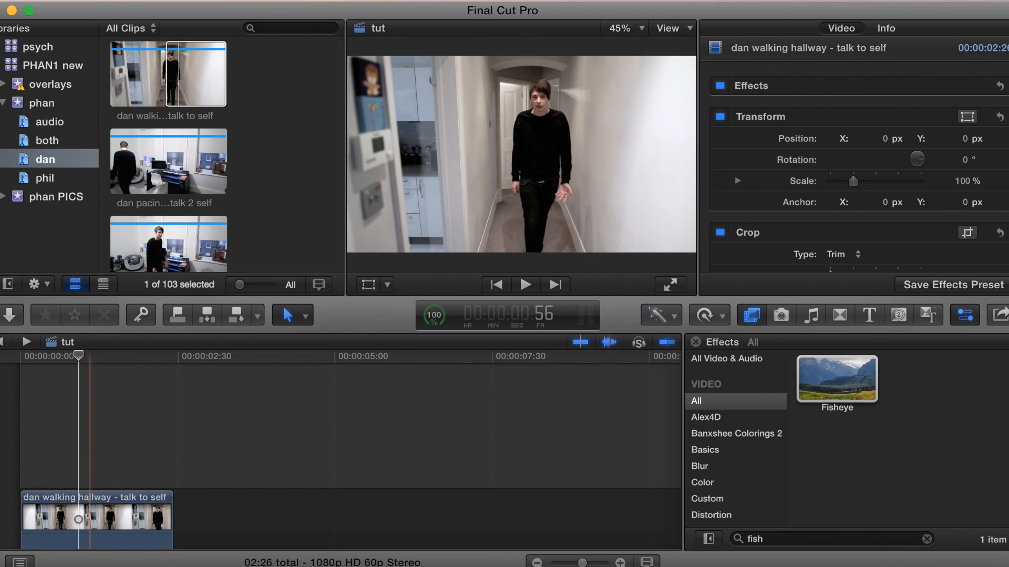
click(897, 318)
scroll(871, 474, down, 5)
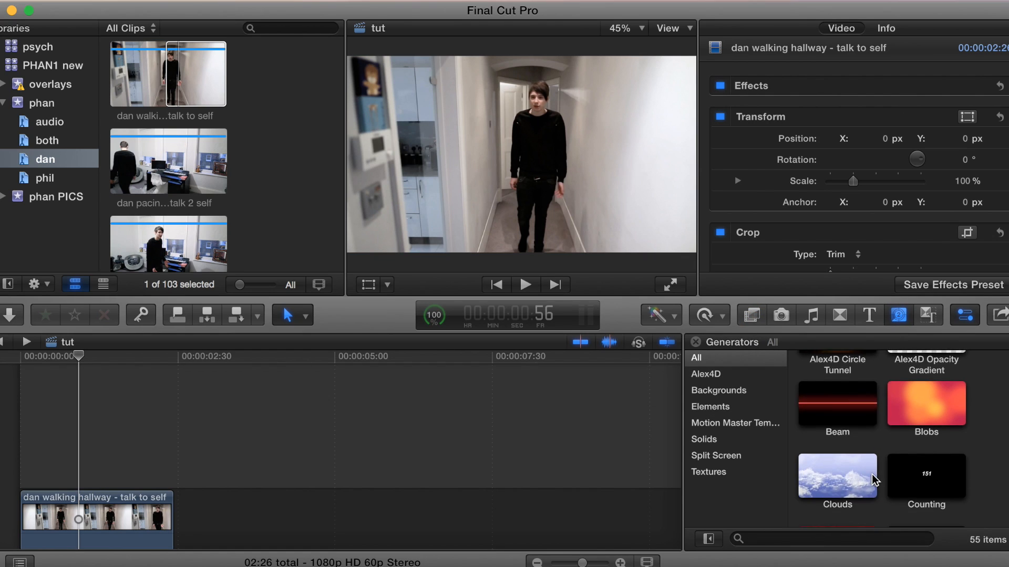
drag(940, 447, 2, 465)
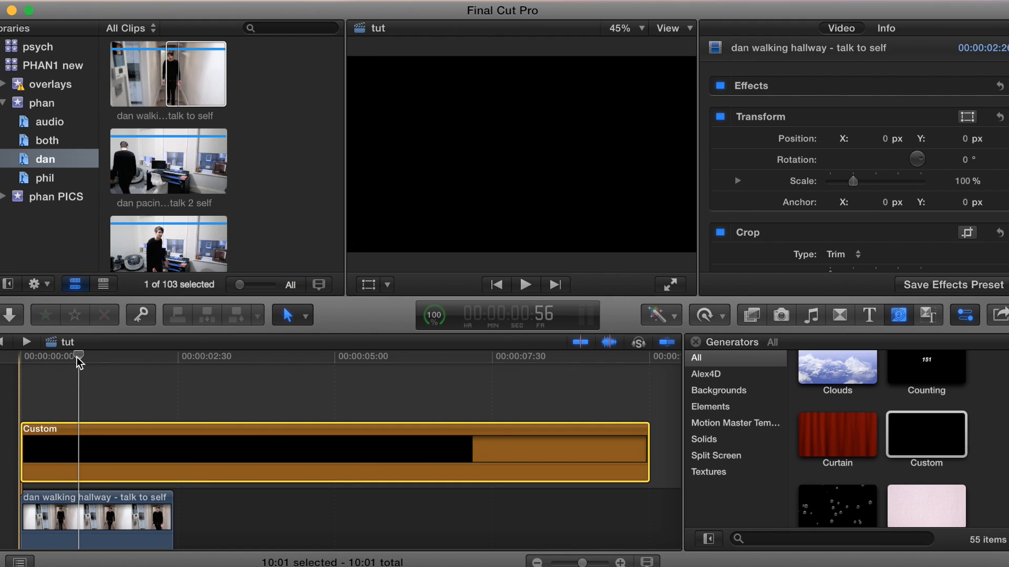
Step: Split the Custom generator at 2:26, where the hallway clip ends, and delete the excess portion
drag(77, 359, 176, 365)
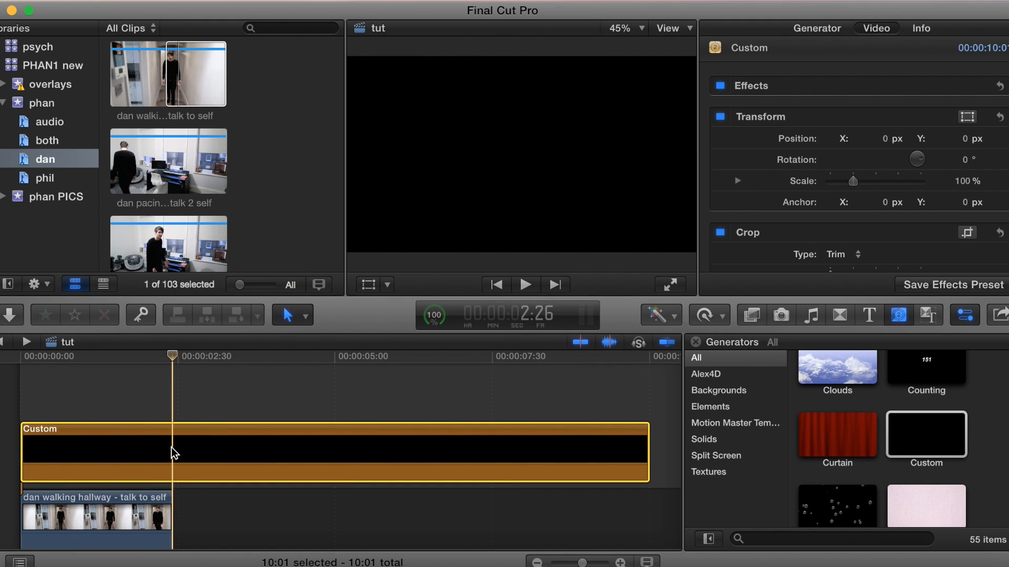
key(super+b)
drag(240, 383, 284, 527)
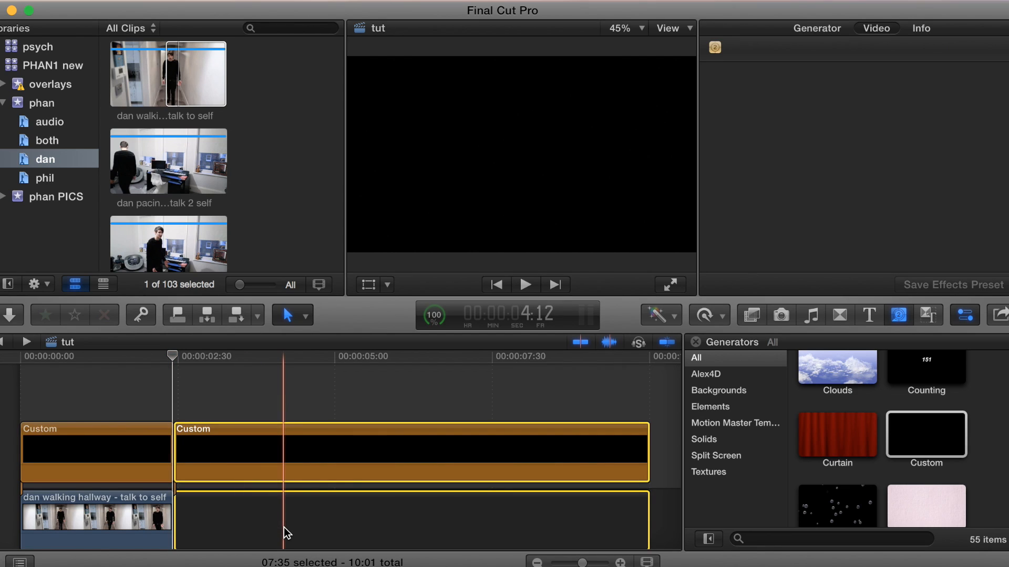
key(Delete)
click(117, 449)
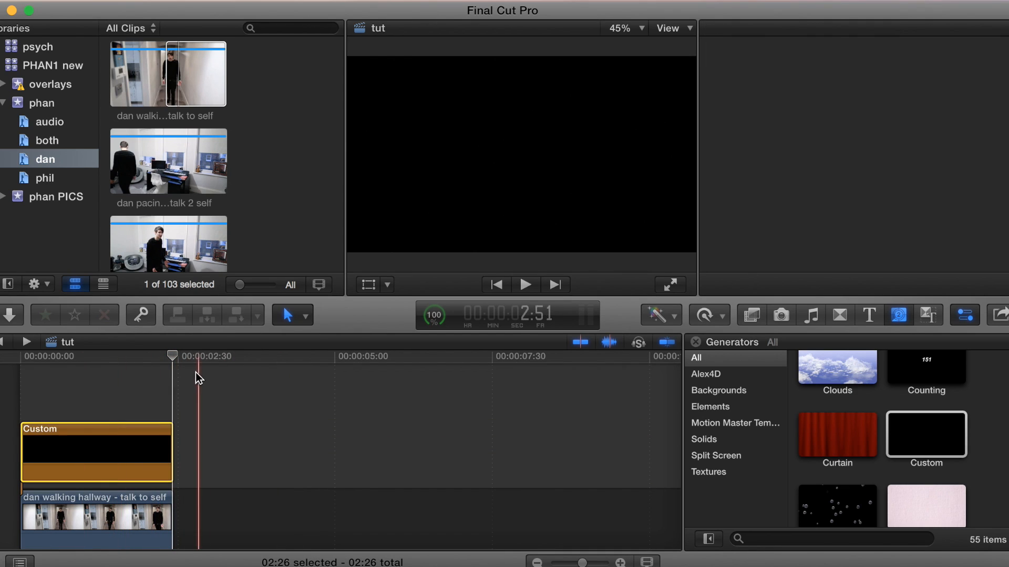
Step: At the first frame, transform the Custom generator upward to about Y 508.8 px so it covers the upper half of the picture
key(super+4)
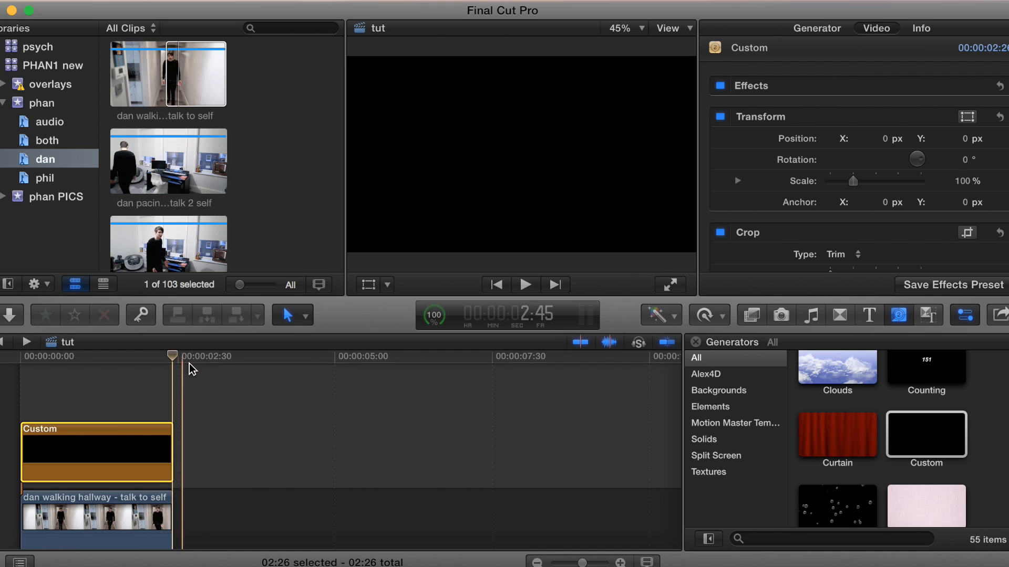
drag(168, 355, 7, 387)
click(369, 284)
drag(522, 154, 522, 62)
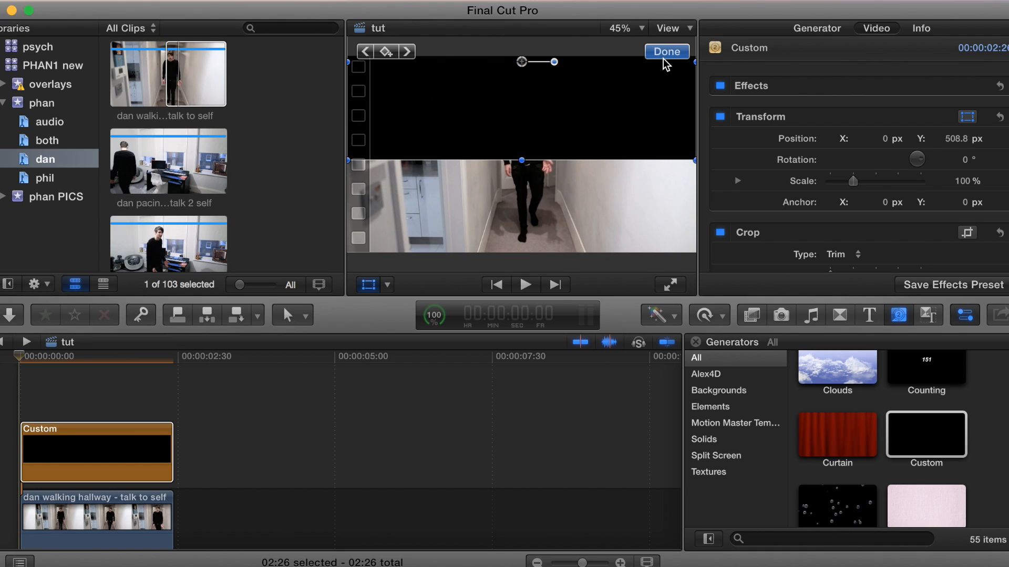
click(665, 55)
Step: Search the effects for "fish" and apply the Fisheye effect to the Custom generator
click(752, 318)
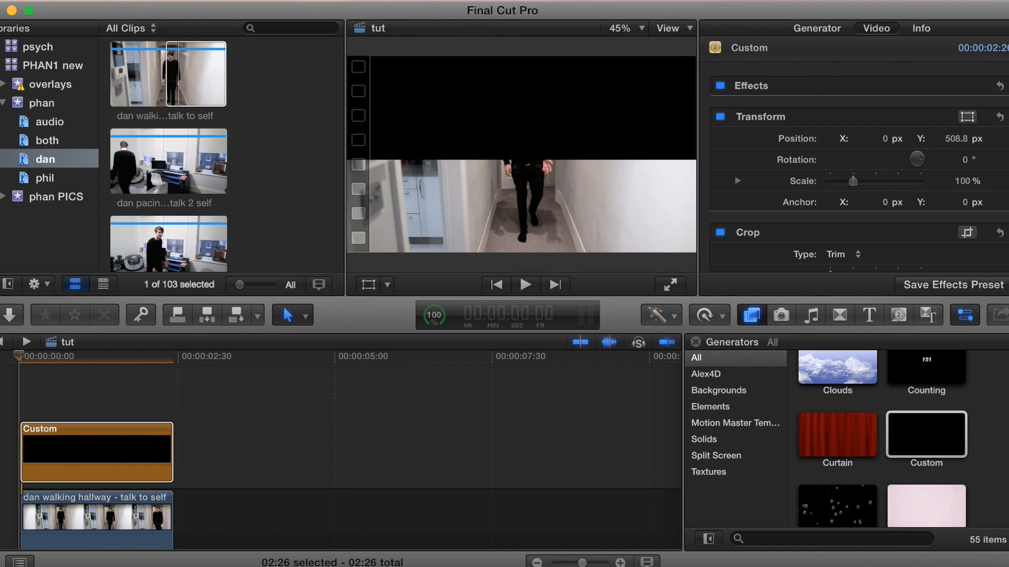
click(775, 539)
text(fis)
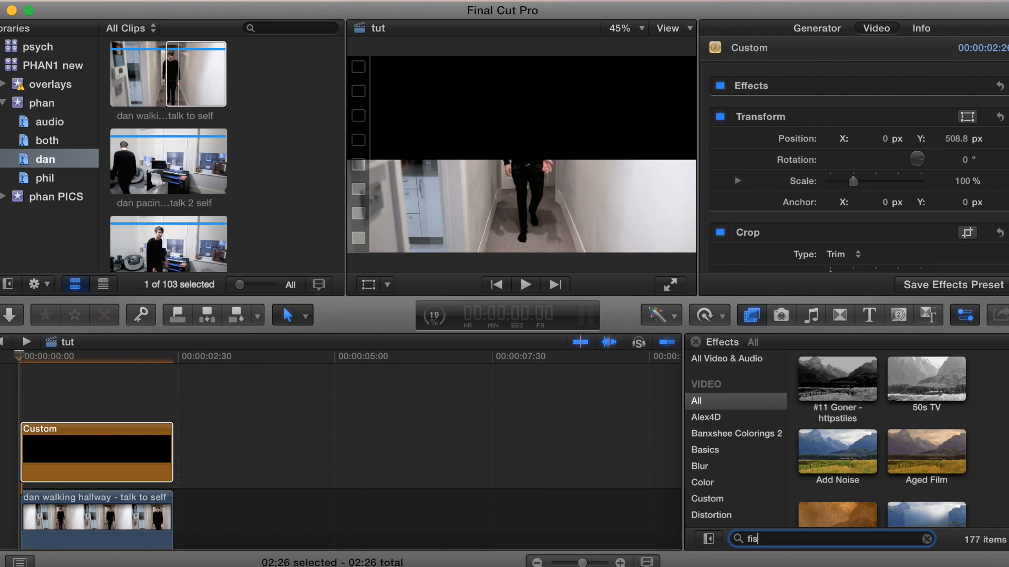
text(h)
drag(848, 371, 86, 457)
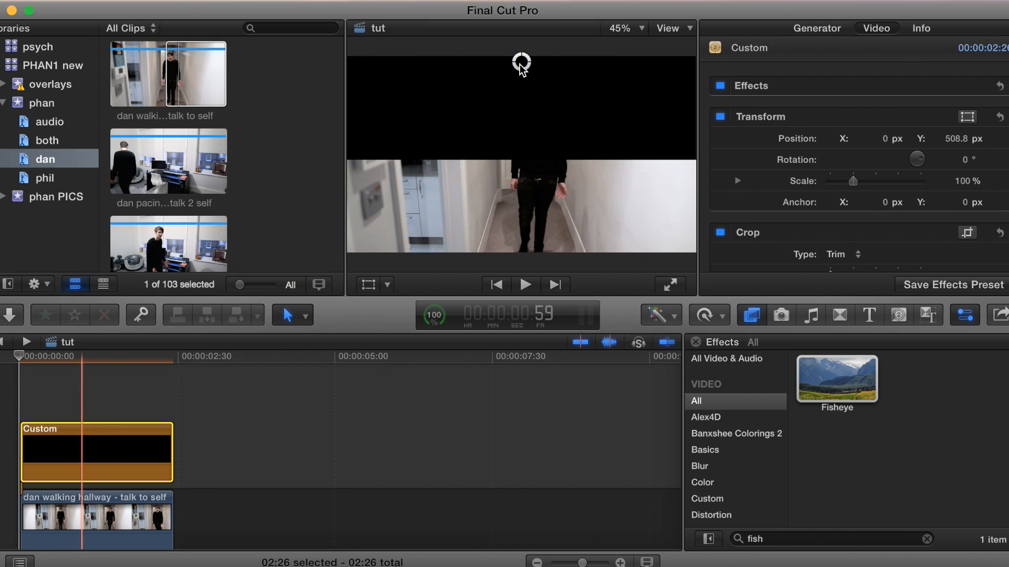
Step: Shape the Fisheye curve with centre X -0.02, Y -0.85 and radius 1.11, scaling the generator to 120% at about Y 331.8 px
drag(521, 131, 518, 229)
mouse_move(887, 136)
mouse_down()
mouse_move(880, 157)
mouse_move(881, 133)
mouse_move(890, 132)
mouse_up()
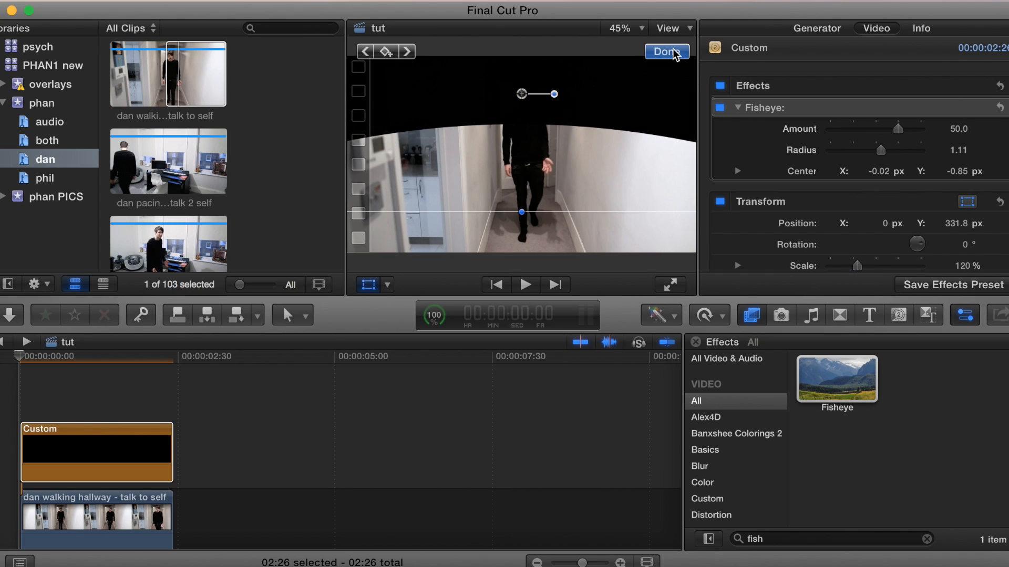
click(667, 52)
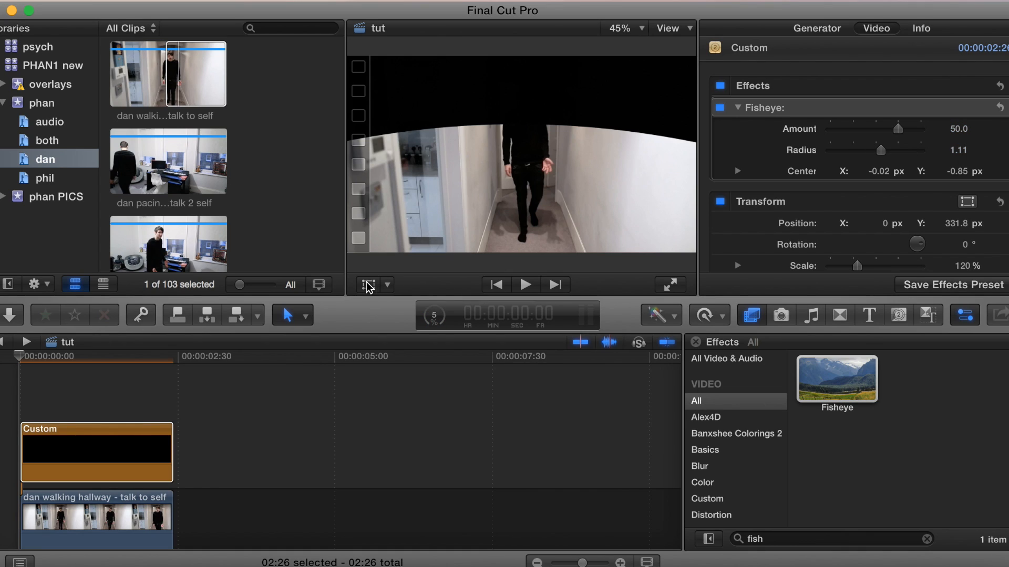
Step: Move the Custom generator up out of the frame to about Y 849.2 px and add a transform keyframe at the first frame
scroll(966, 243, down, 2)
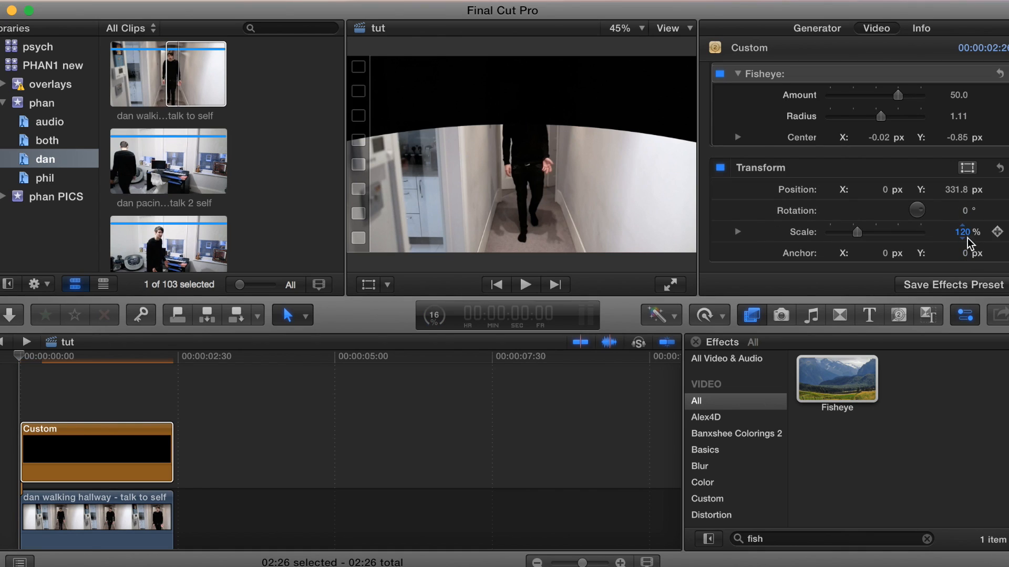
click(368, 285)
drag(526, 101, 541, 80)
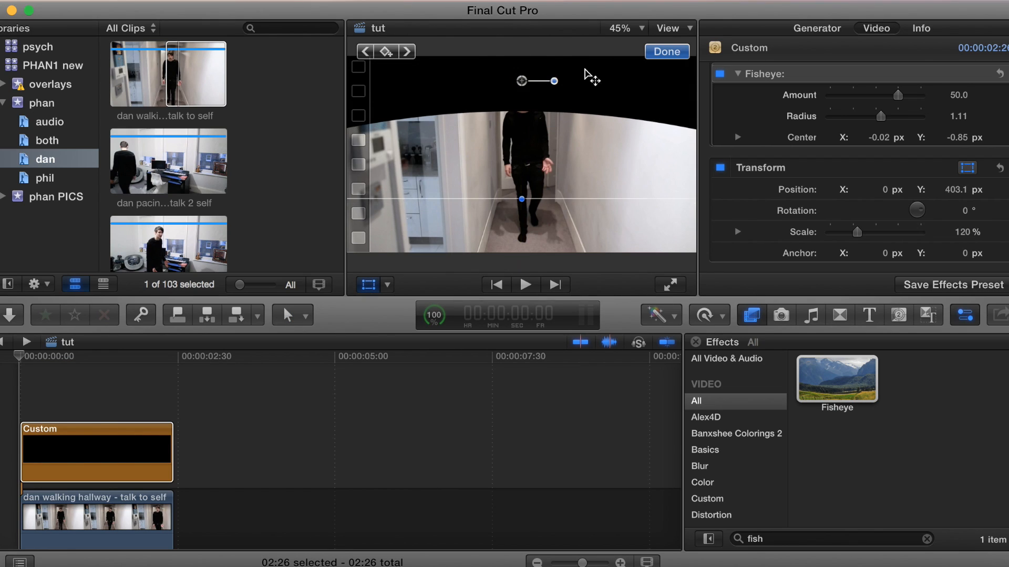
click(666, 52)
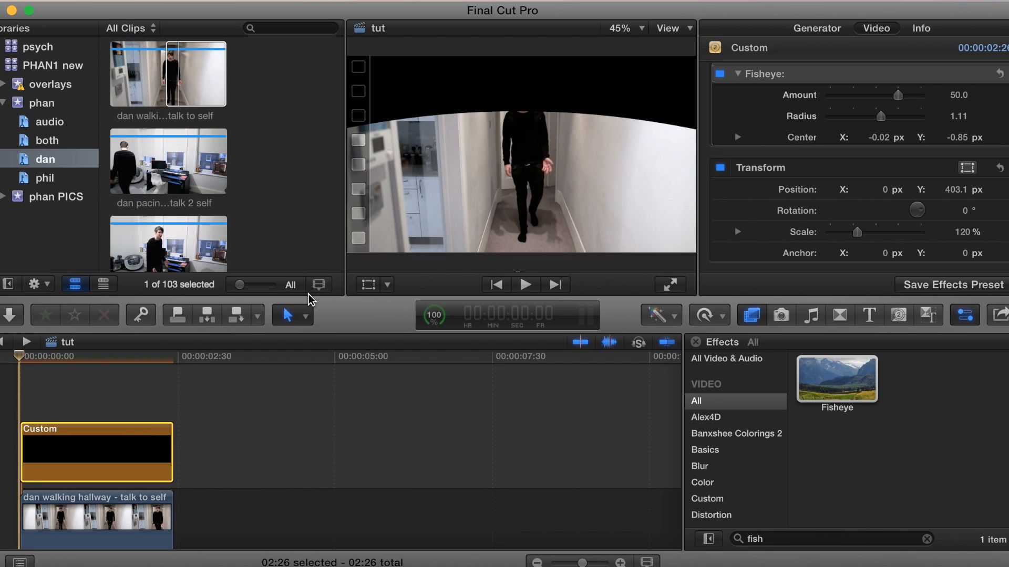
click(368, 285)
drag(522, 81, 526, 43)
drag(515, 124, 515, 82)
click(386, 51)
Step: At frame 13, lower the Custom generator to Y 211.1 px so it is keyframed over the upper part of the picture
key(Right)
key(Right)
key(Right)
key(Right)
key(Right)
key(Right)
key(Right)
key(Right)
key(Right)
key(Right)
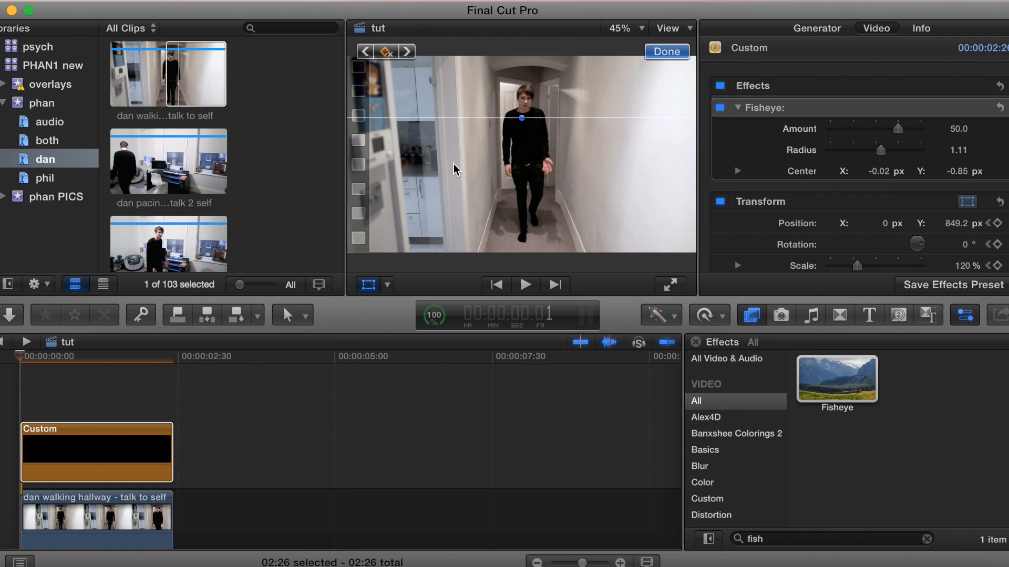
key(Right)
key(Right)
key(Right)
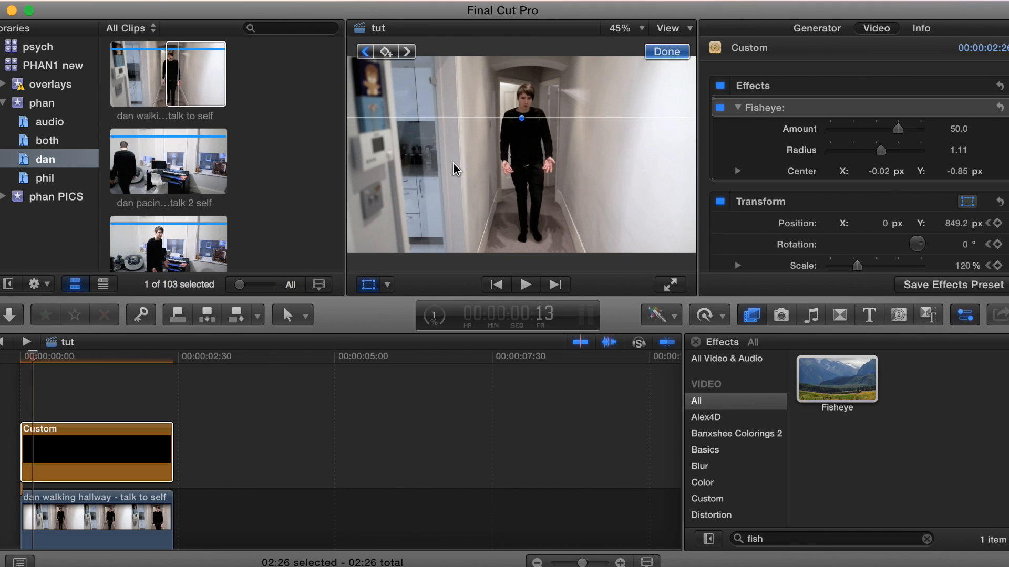
drag(956, 223, 957, 287)
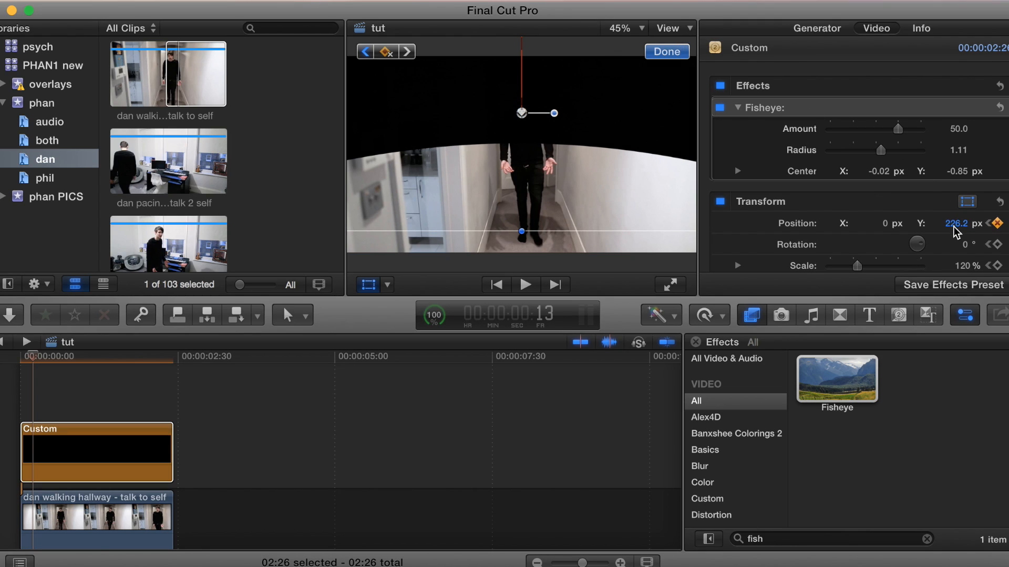
drag(956, 223, 956, 226)
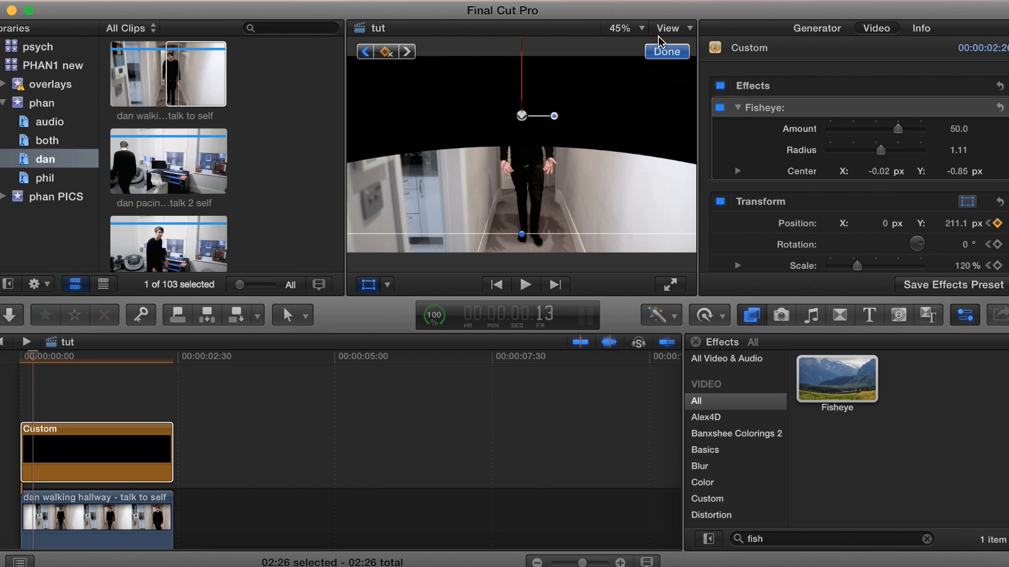
click(666, 51)
Step: Add a position keyframe at frame 16 to hold the generator in place, and keyframe it back up to Y 809.1 px at frame 26
key(space)
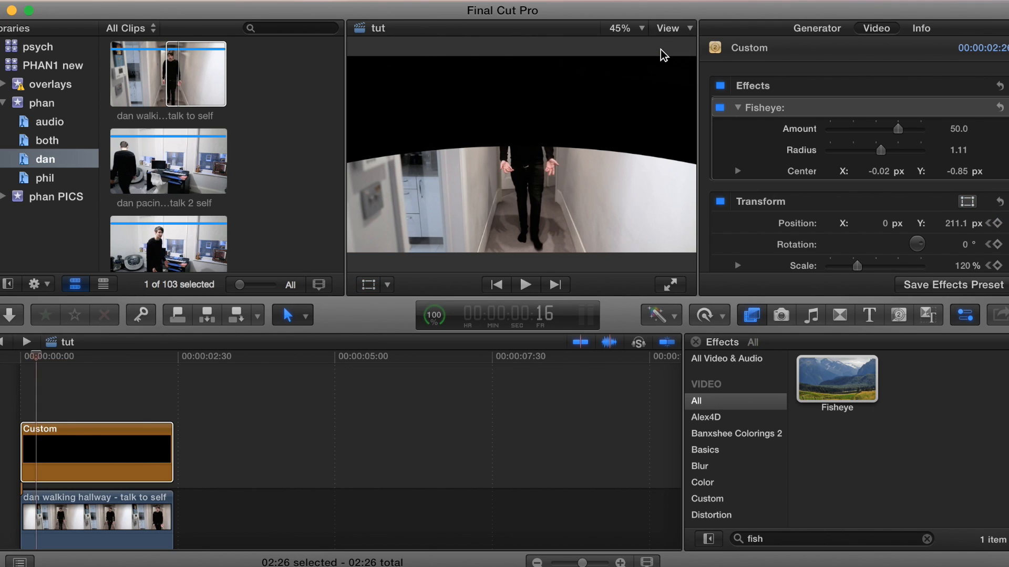
click(996, 223)
key(Right)
key(Right)
key(Right)
key(Right)
key(Right)
key(Right)
key(Right)
key(Right)
key(Right)
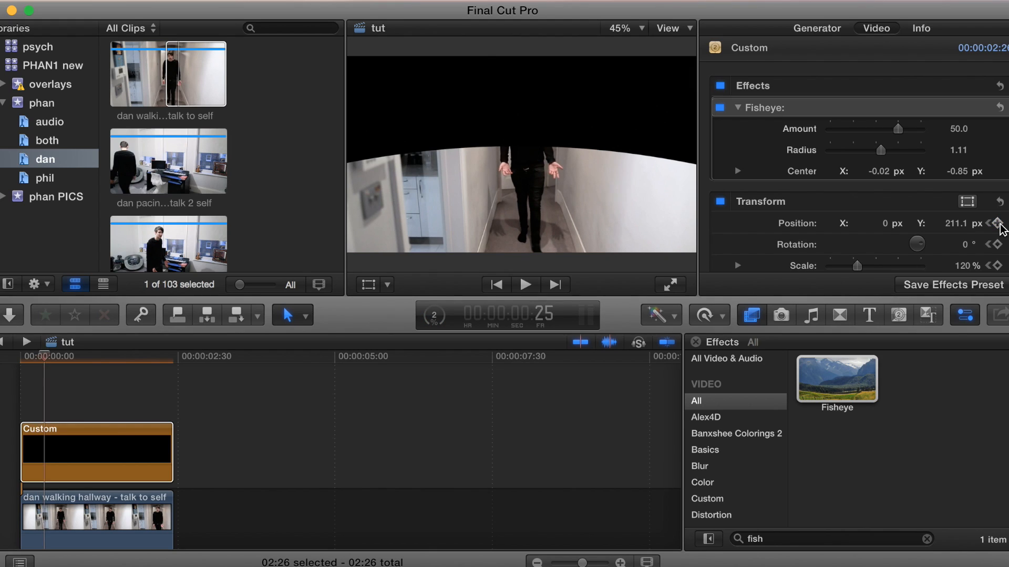
click(998, 224)
drag(951, 226, 952, 116)
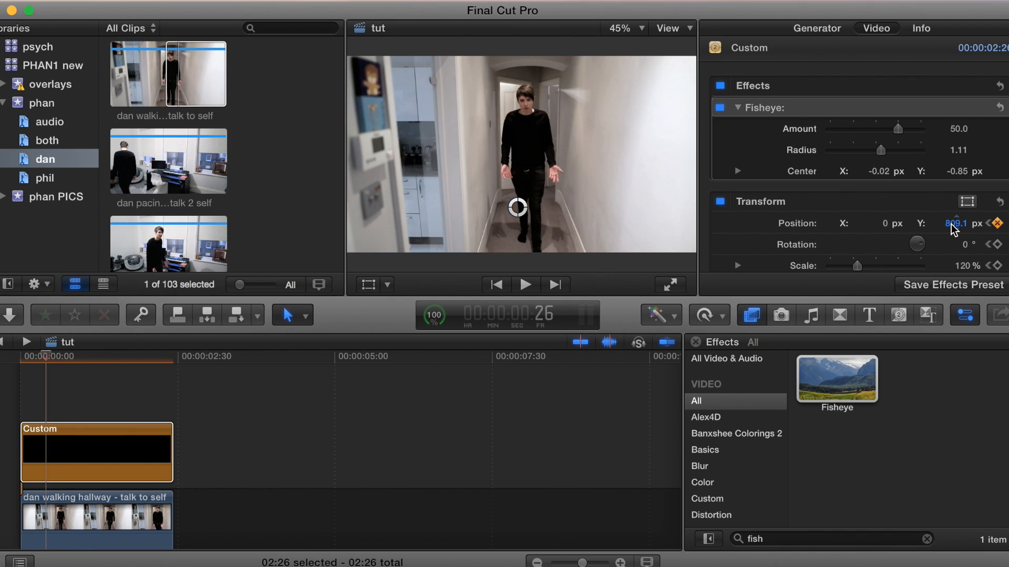
drag(952, 229, 951, 222)
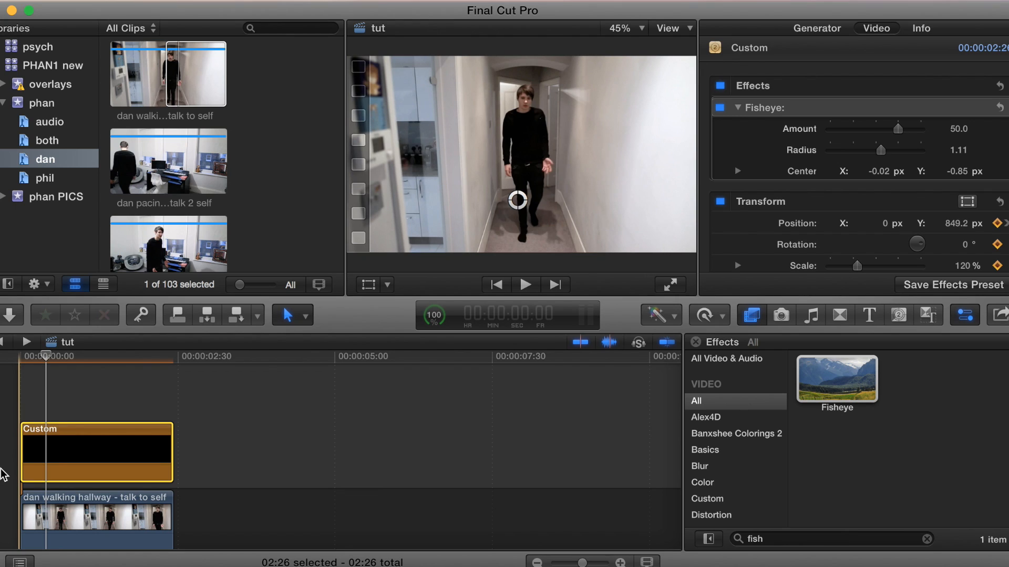
Step: Play back the generator's down-and-up animation from the start of the timeline
key(space)
key(space)
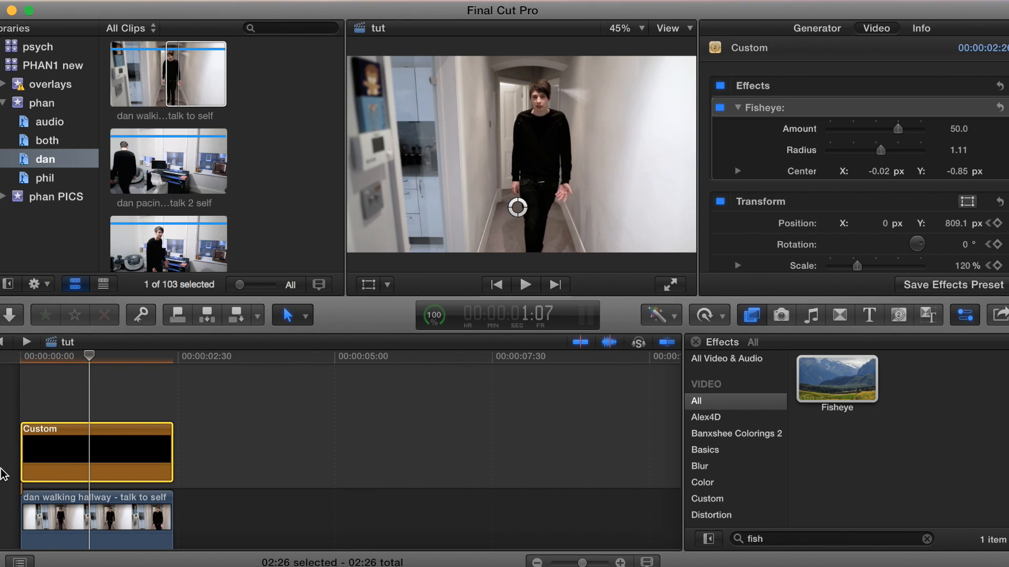
key(space)
key(space)
Step: Search the effects for "gaus" and apply the Gaussian blur to the Custom generator
drag(768, 540, 688, 531)
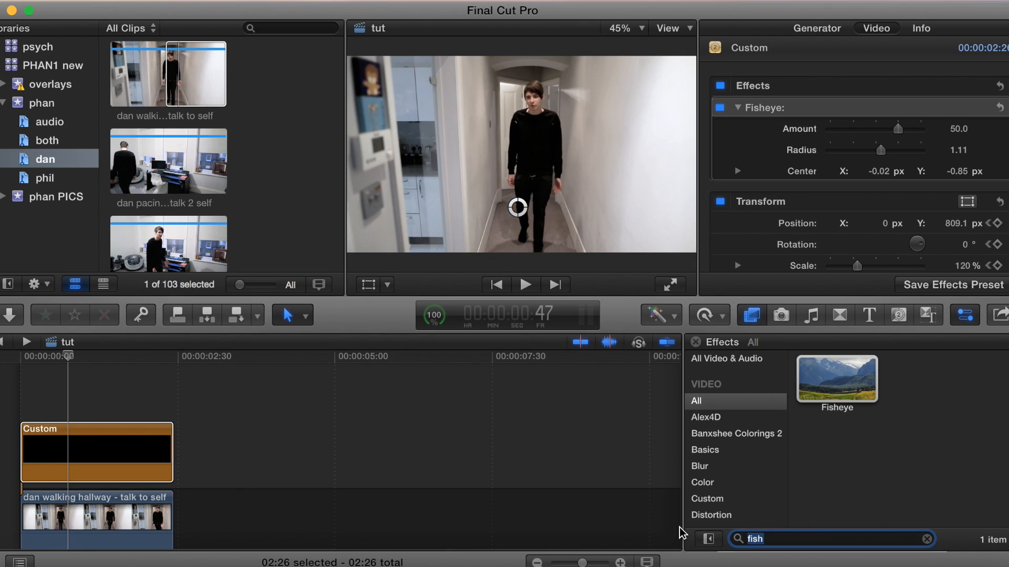
click(860, 383)
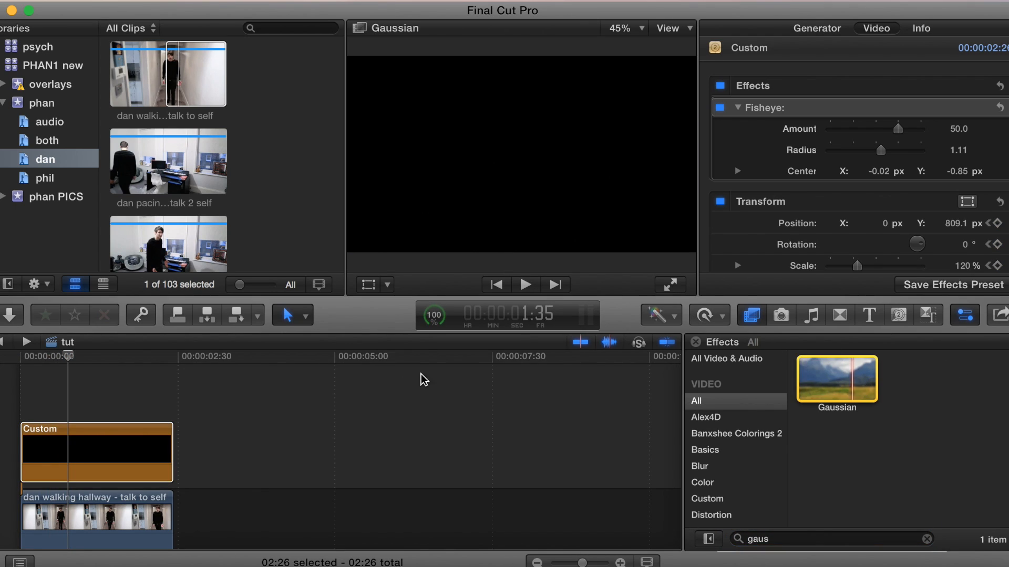
click(114, 466)
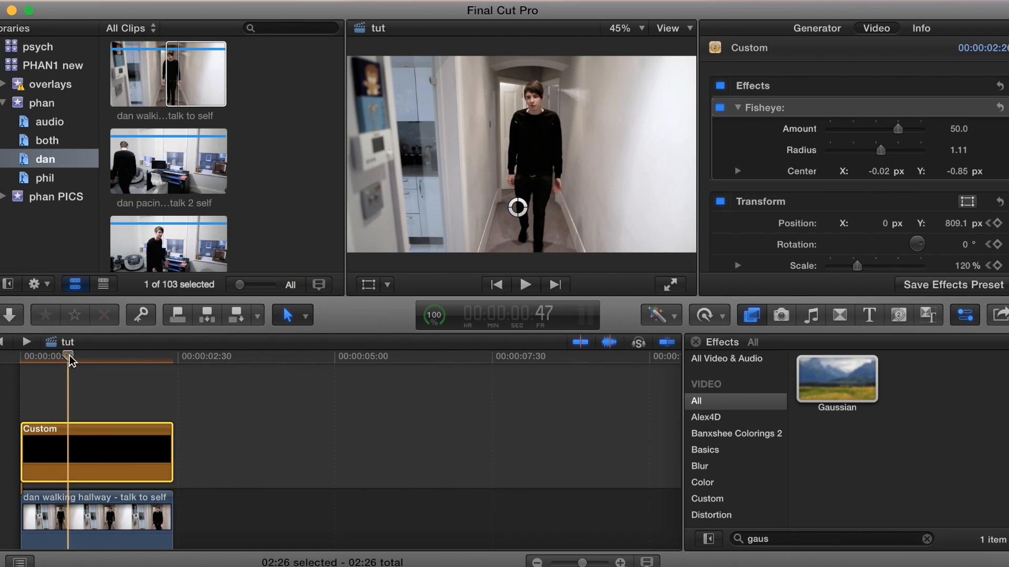
Step: With the playhead at frame 15, reduce the Gaussian blur amount to about 39.91
drag(30, 360, 37, 362)
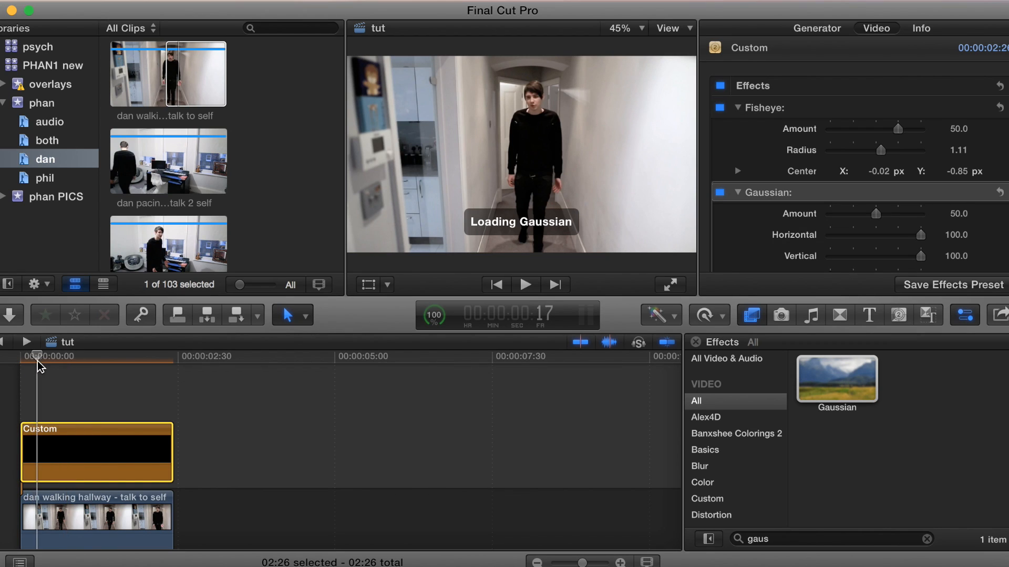
key(Left)
key(Left)
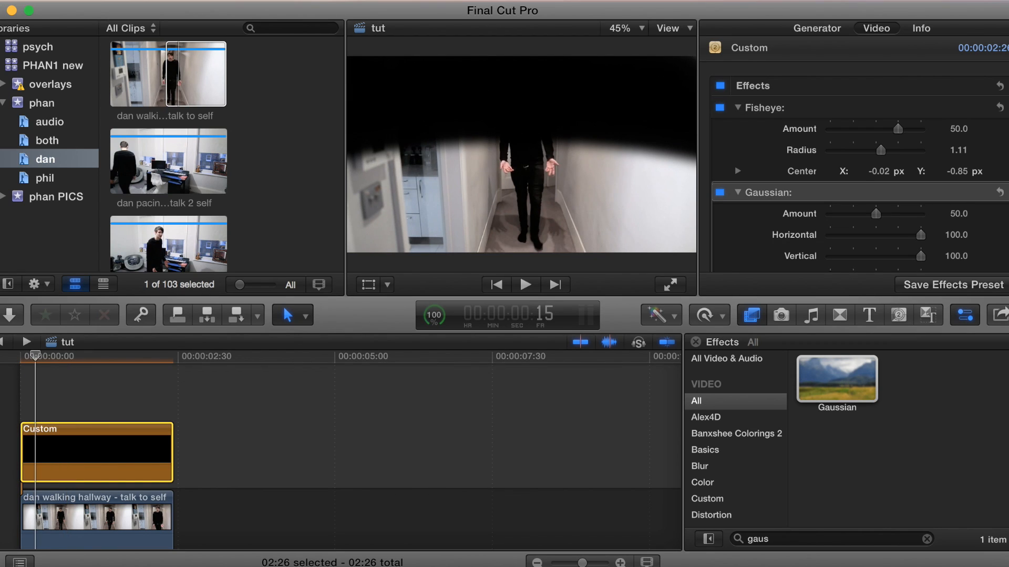
drag(876, 213, 866, 213)
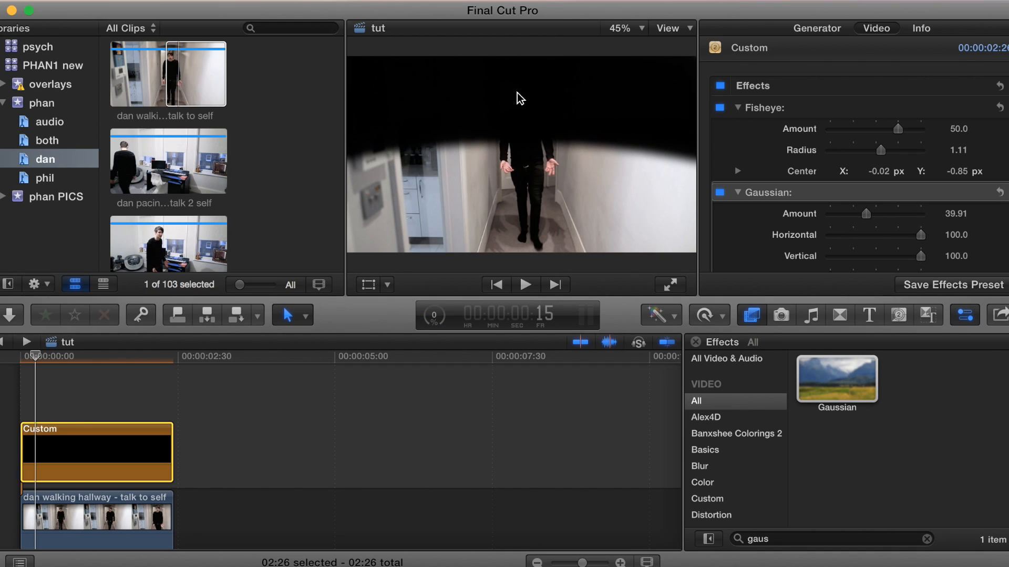
Step: Add a second Custom generator directly above the hallway clip and trim it to the clip's end at 2:26
click(898, 315)
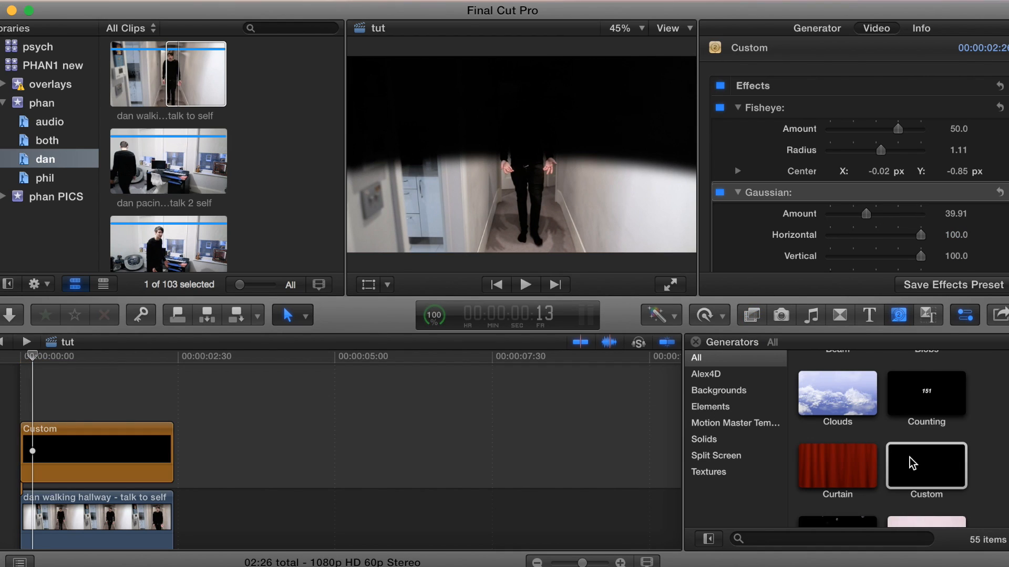
drag(914, 457, 13, 463)
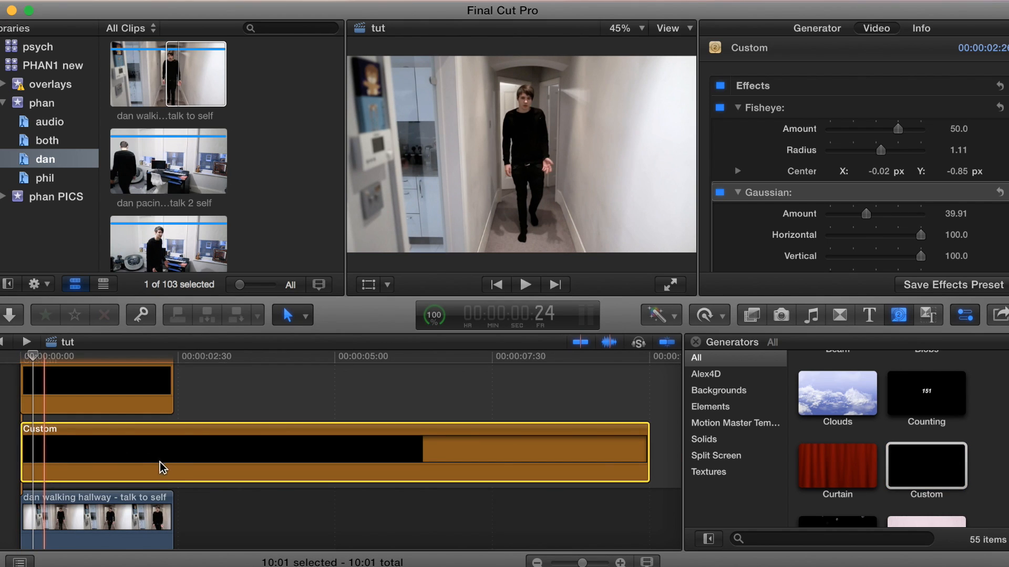
key(super+b)
drag(212, 408, 251, 512)
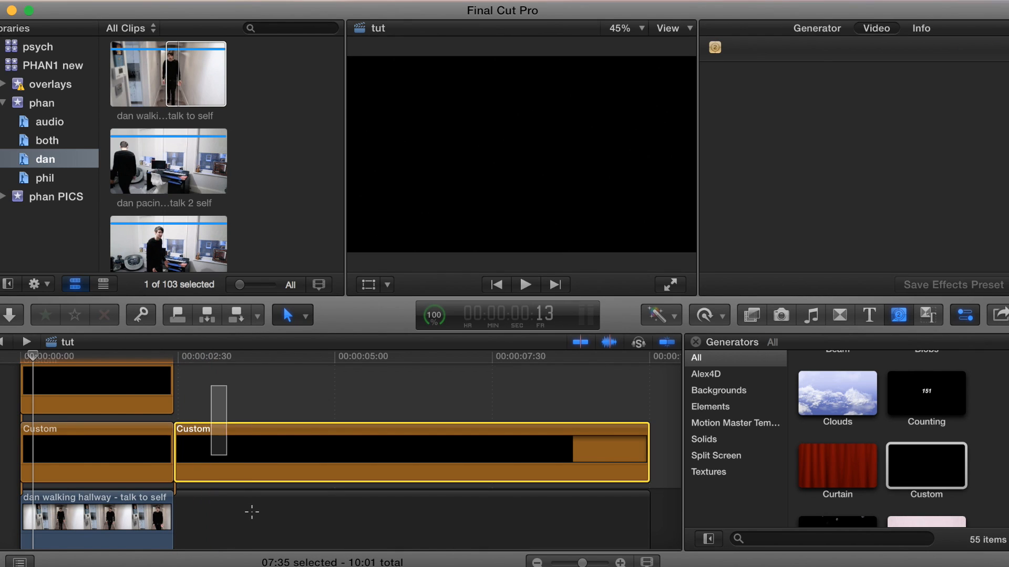
key(Delete)
click(120, 460)
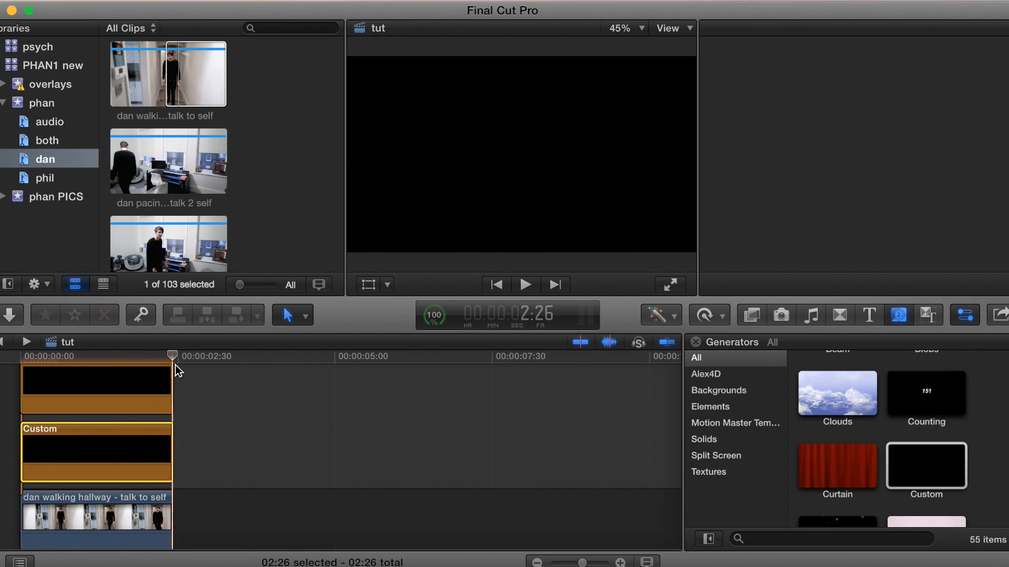
Step: At the start of the timeline, scale the lower Custom generator to 157% and lower its position Y to about -949.6 px
key(Home)
click(370, 285)
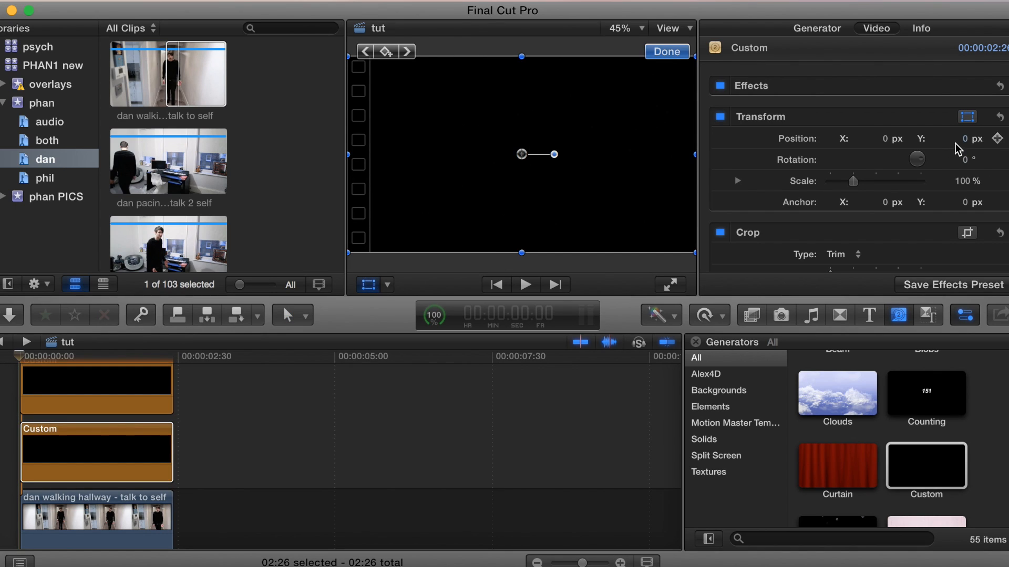
drag(964, 142, 966, 143)
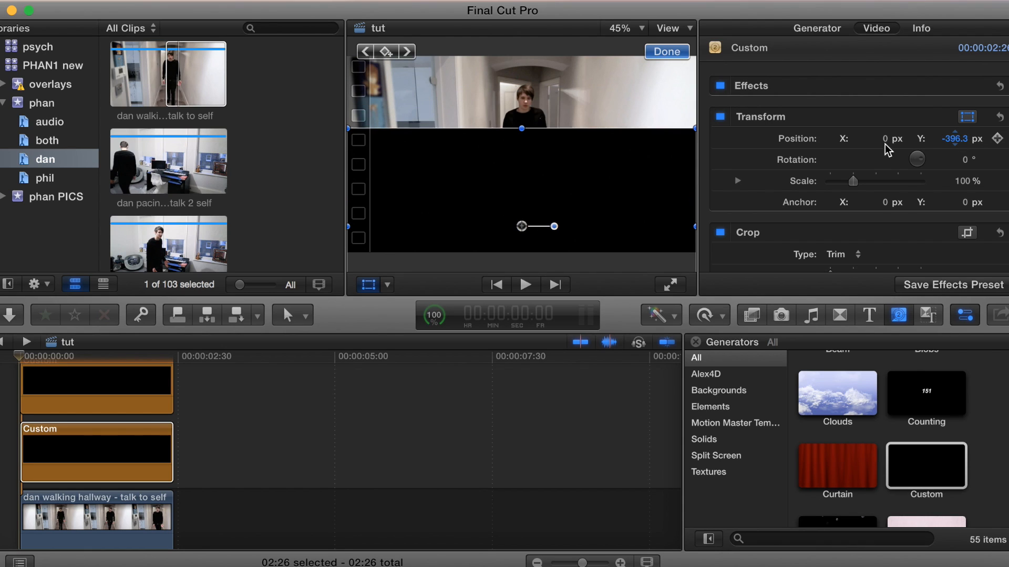
scroll(789, 199, down, 3)
scroll(789, 200, up, 4)
drag(964, 184, 964, 185)
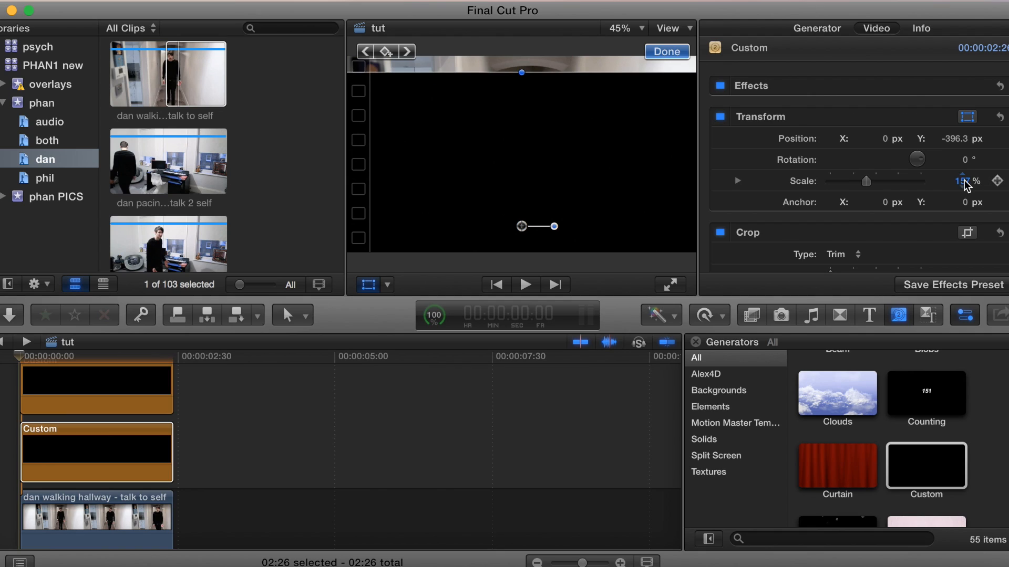
drag(955, 139, 954, 161)
Step: Copy the upper Custom generator and paste only its Fisheye and Gaussian effects onto the lower Custom generator
click(60, 399)
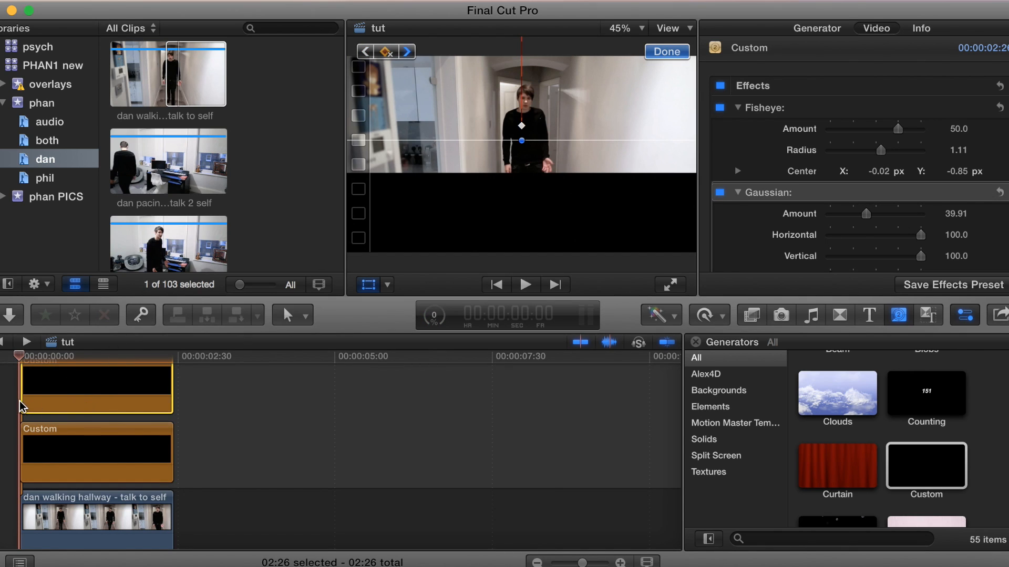
click(189, 1)
mouse_move(157, 1)
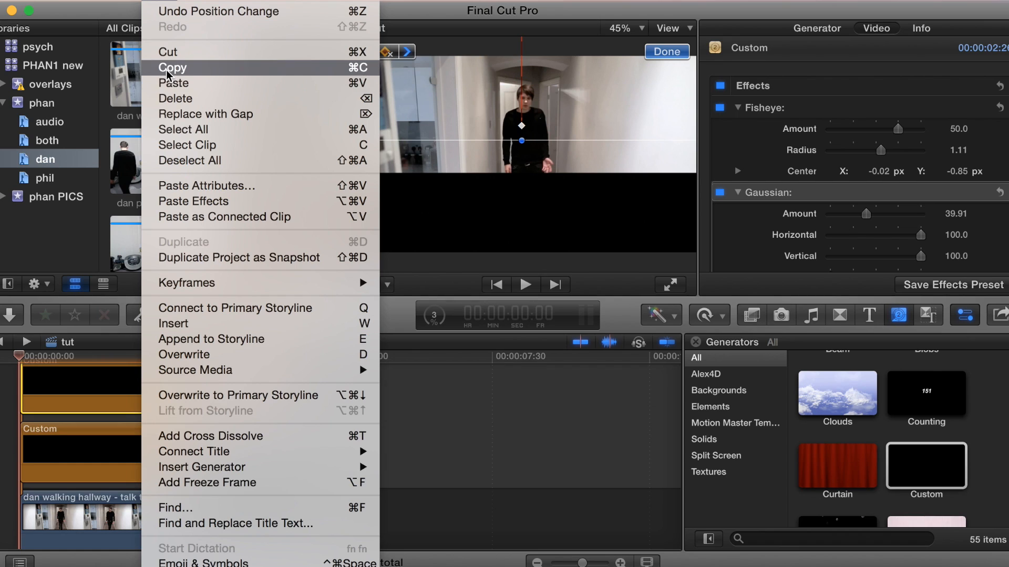
click(168, 70)
click(45, 449)
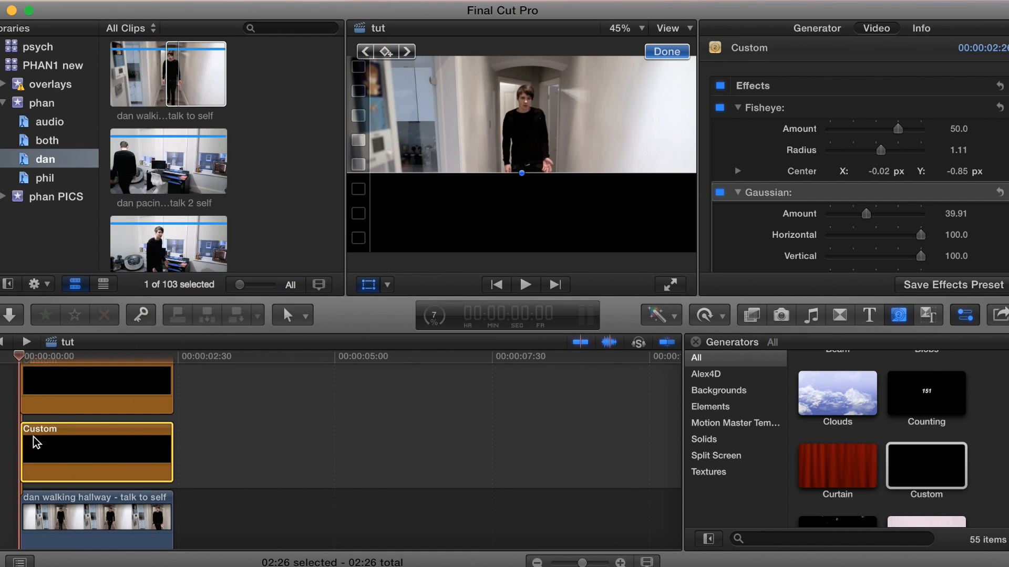
click(158, 1)
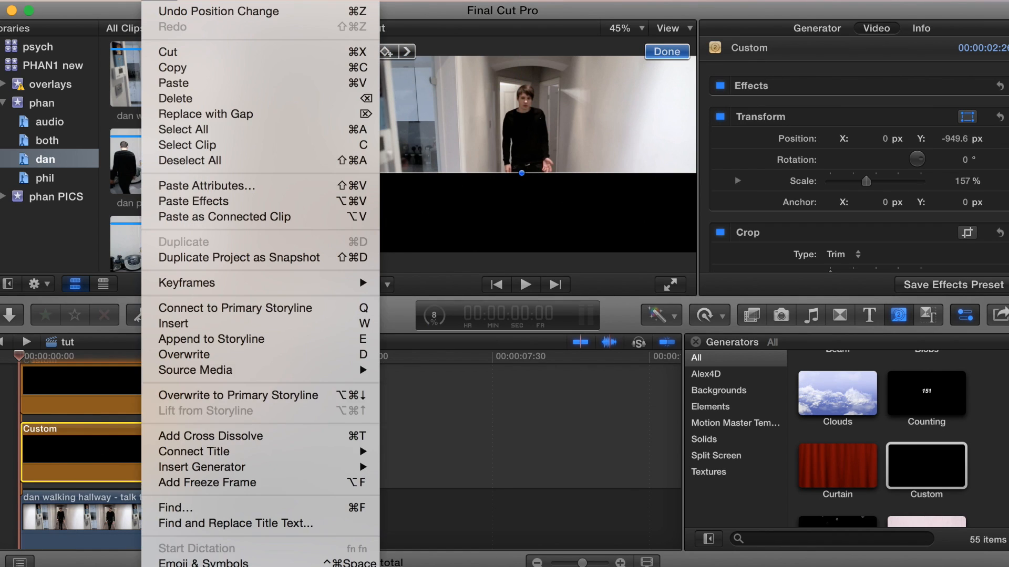
click(191, 197)
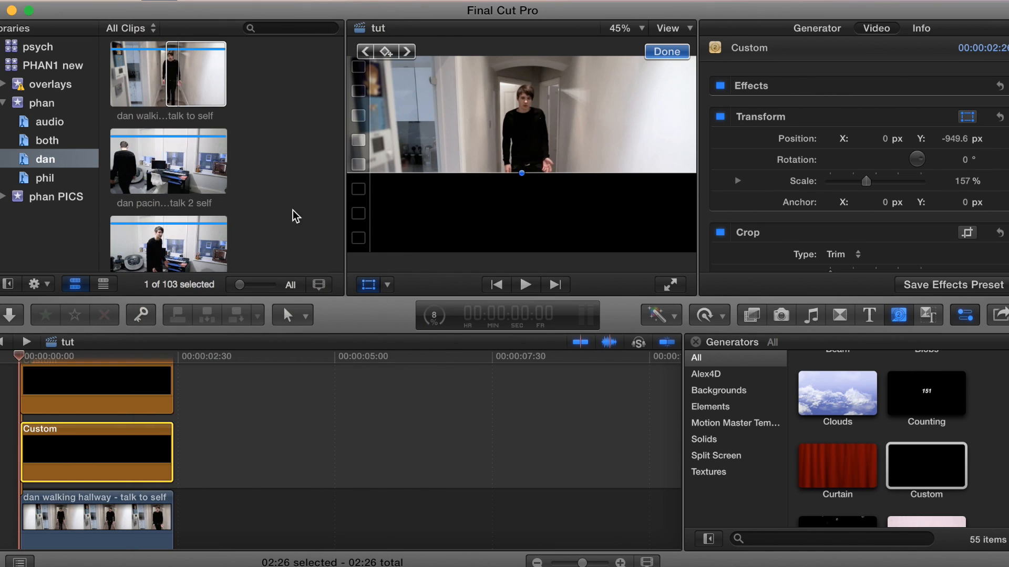
click(357, 216)
click(359, 236)
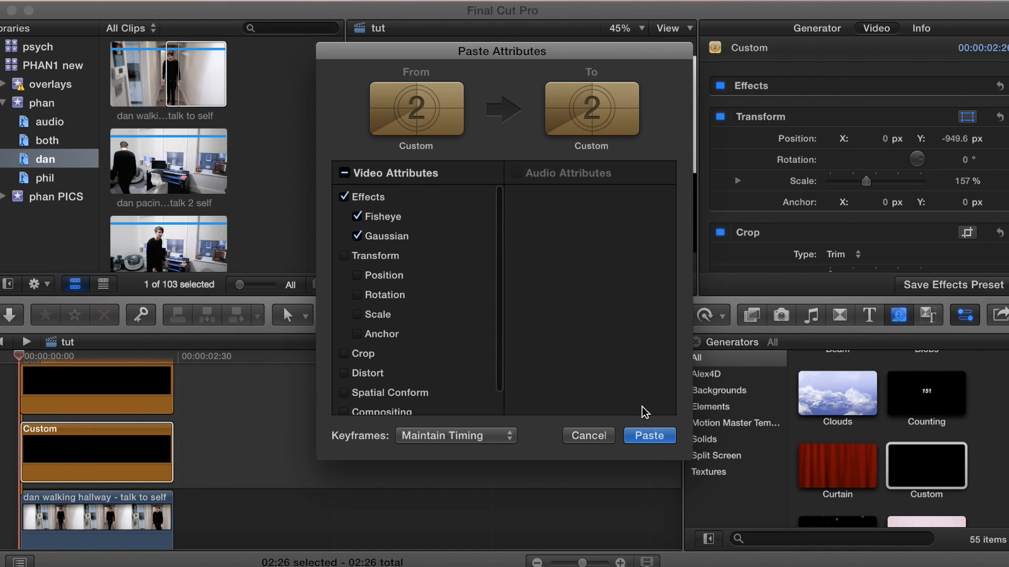
click(643, 436)
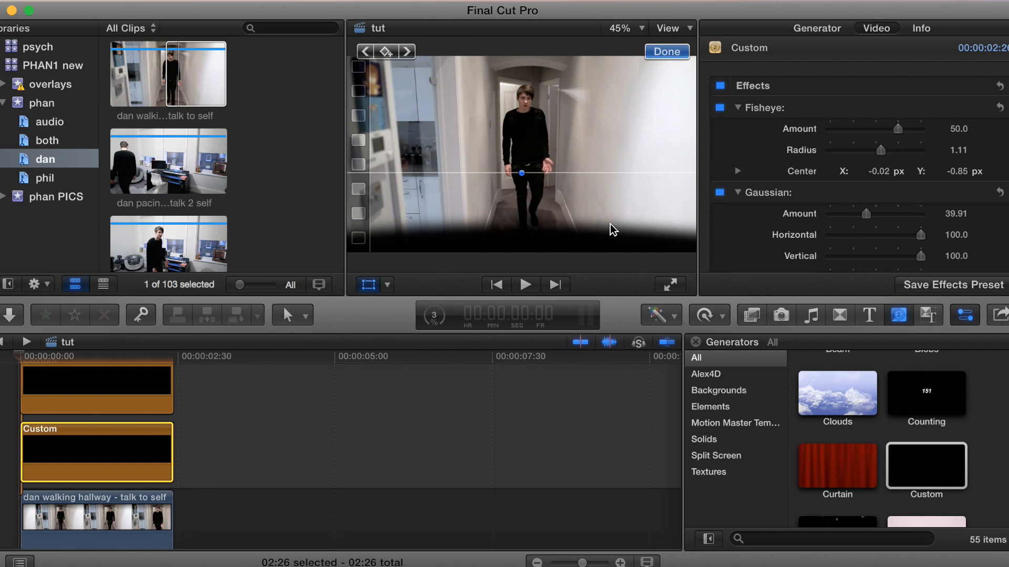
Step: Move the lower generator up in the frame and adjust its Fisheye centre Y so its upper edge curves like a lower eyelid
drag(609, 223, 625, 187)
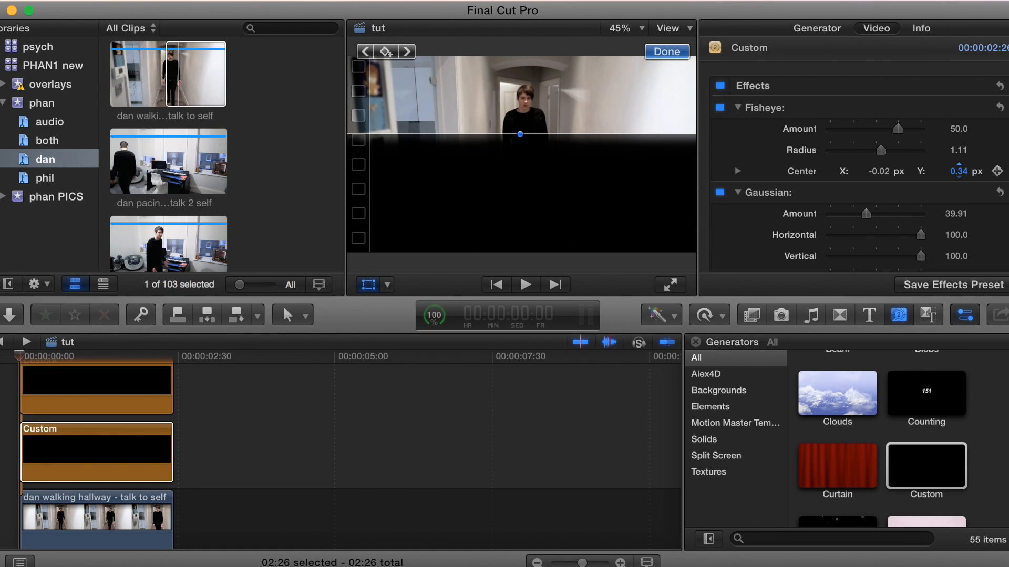
drag(959, 172, 958, 170)
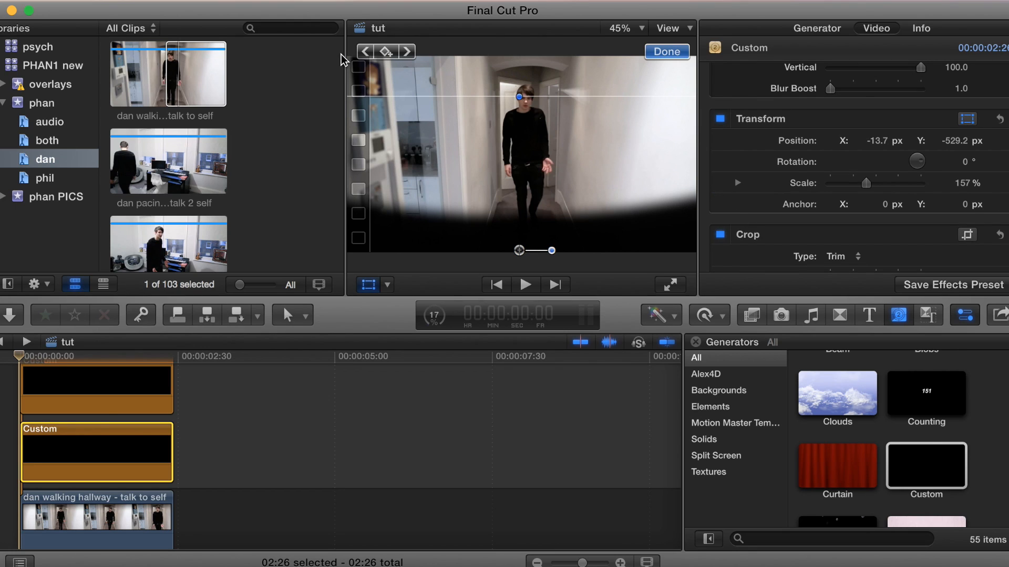
Step: Lower the generator's position Y to about -854.4 px and add a transform keyframe at the start of the timeline
drag(953, 141, 948, 141)
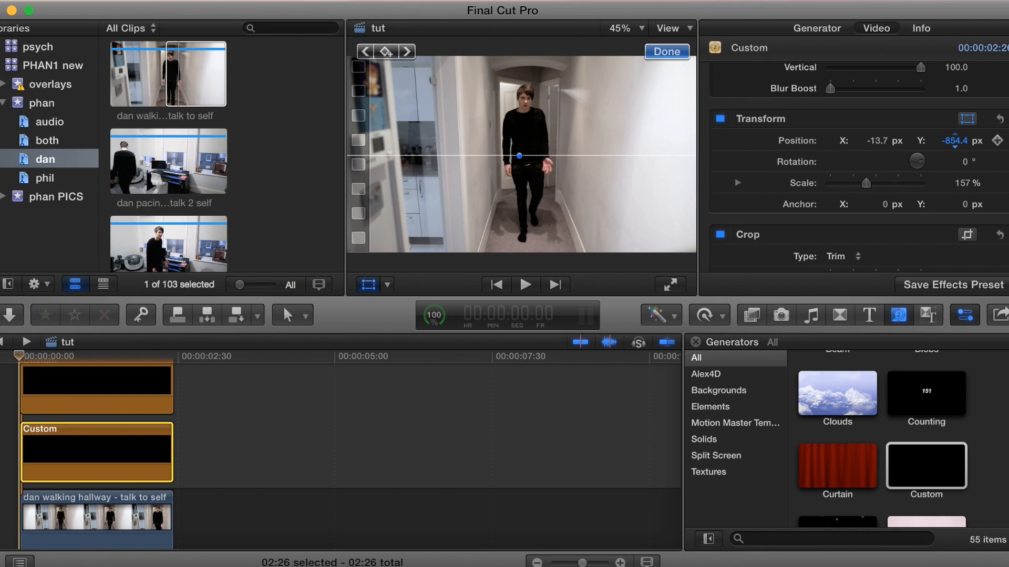
click(387, 52)
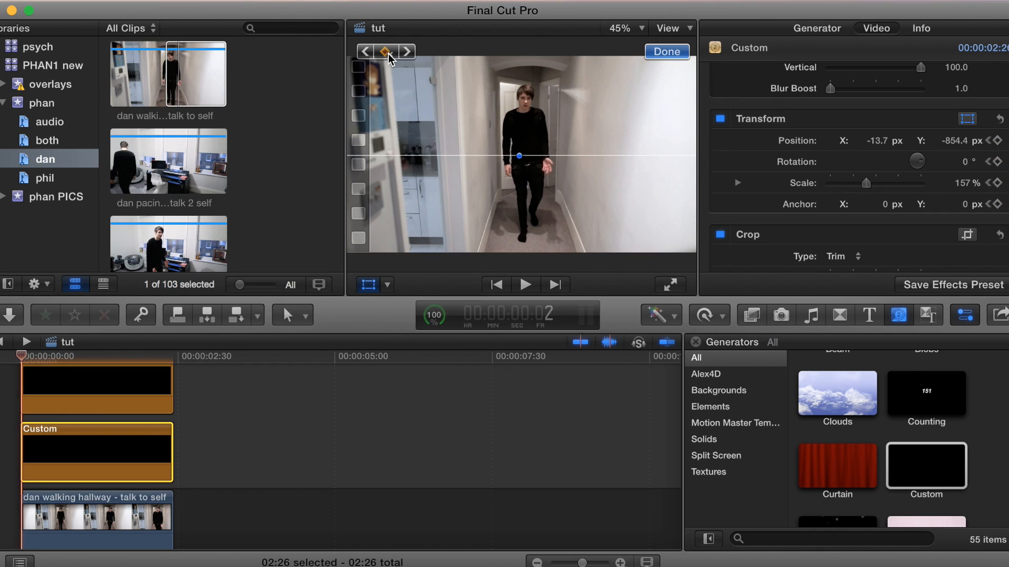
Step: At frame 13, raise the lower generator's position Y to about -187.5 px to close the eye
key(Right)
key(Right)
key(Right)
key(Right)
key(Right)
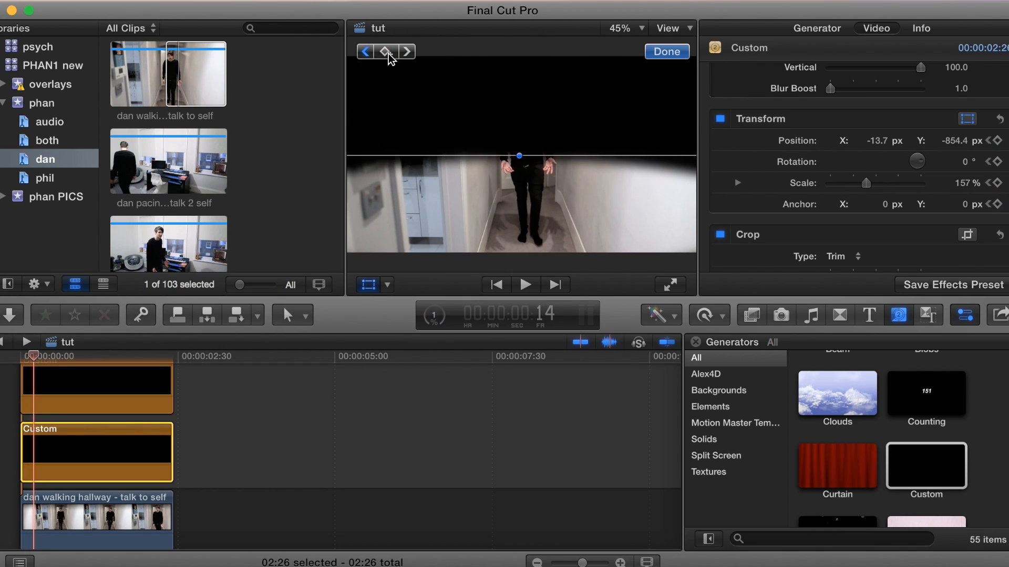
key(Right)
key(Left)
drag(955, 140, 954, 76)
drag(954, 140, 954, 84)
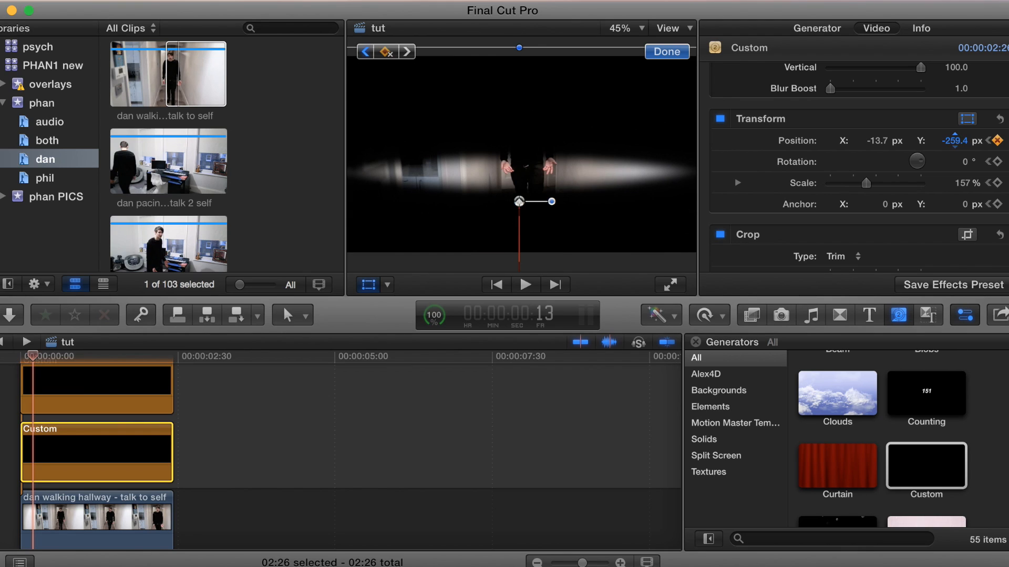
drag(954, 140, 954, 127)
Step: Add a transform keyframe at about frame 18 to hold the lower generator in its closed position
key(Right)
key(Right)
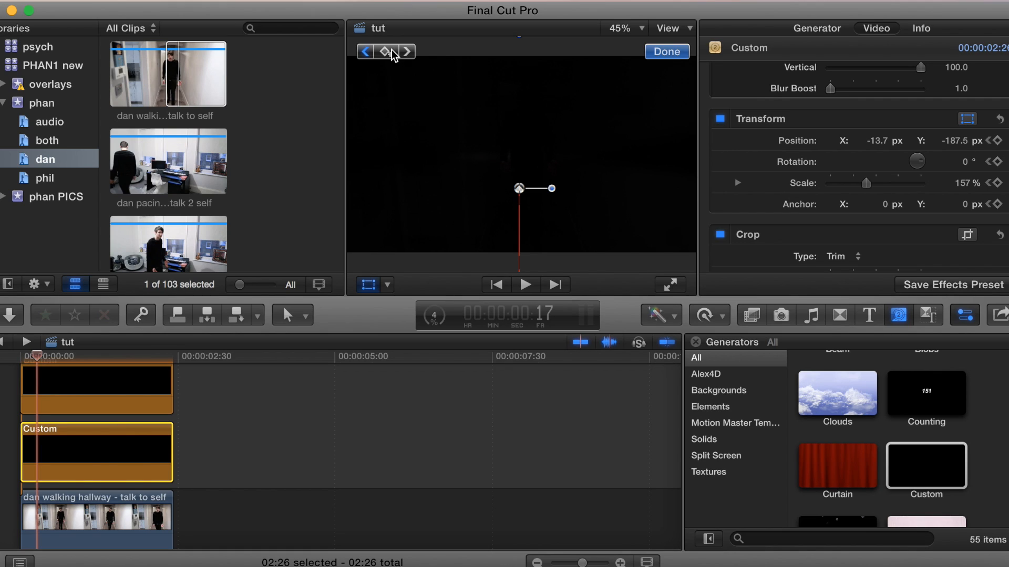
click(387, 53)
Step: At frame 27, lower the generator's position Y to about -855.9 px to reopen the eye
key(Right)
key(Right)
key(Right)
key(Right)
key(Right)
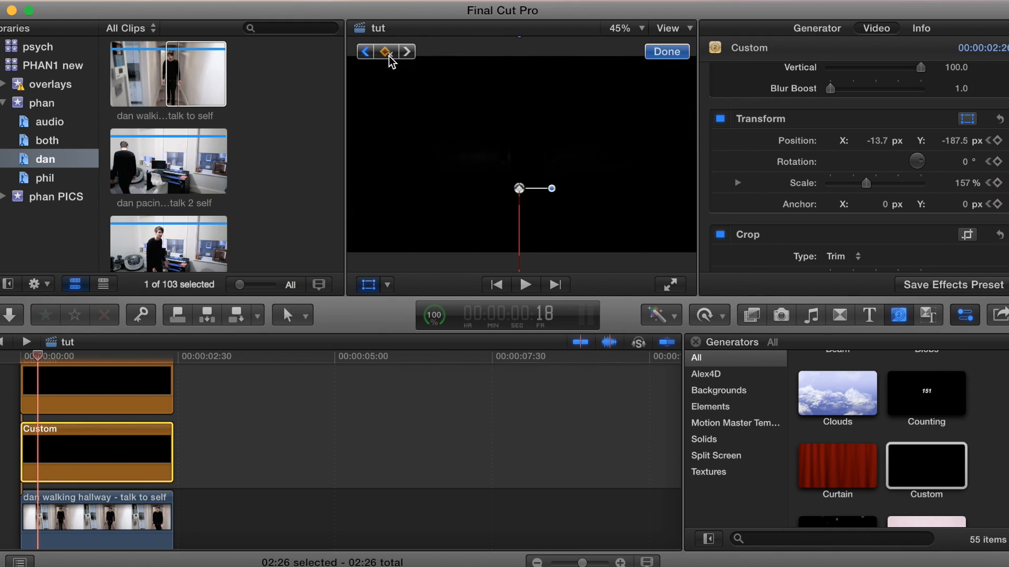
key(Right)
key(Right)
key(Right)
key(Right)
key(Right)
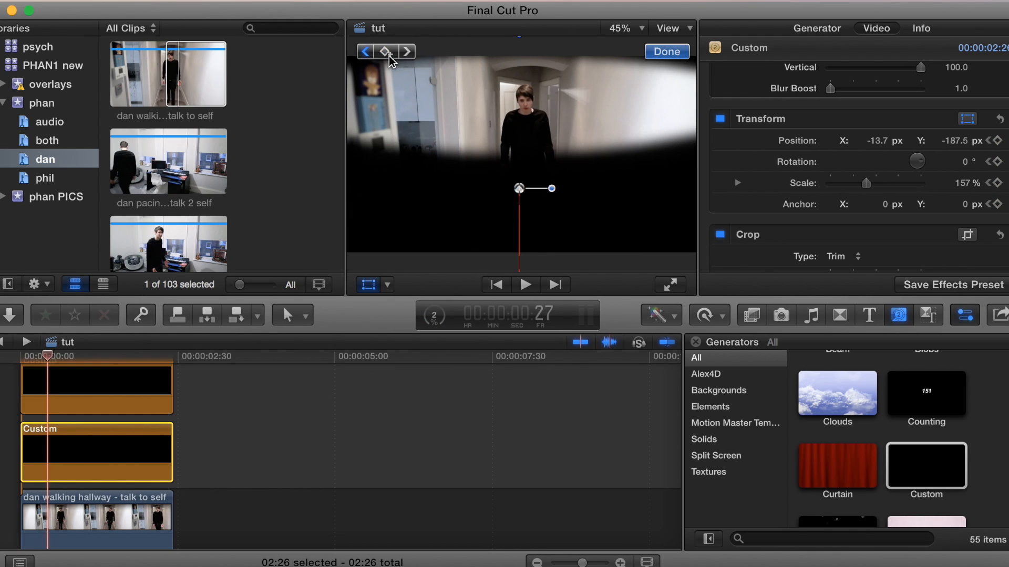
key(Right)
key(Left)
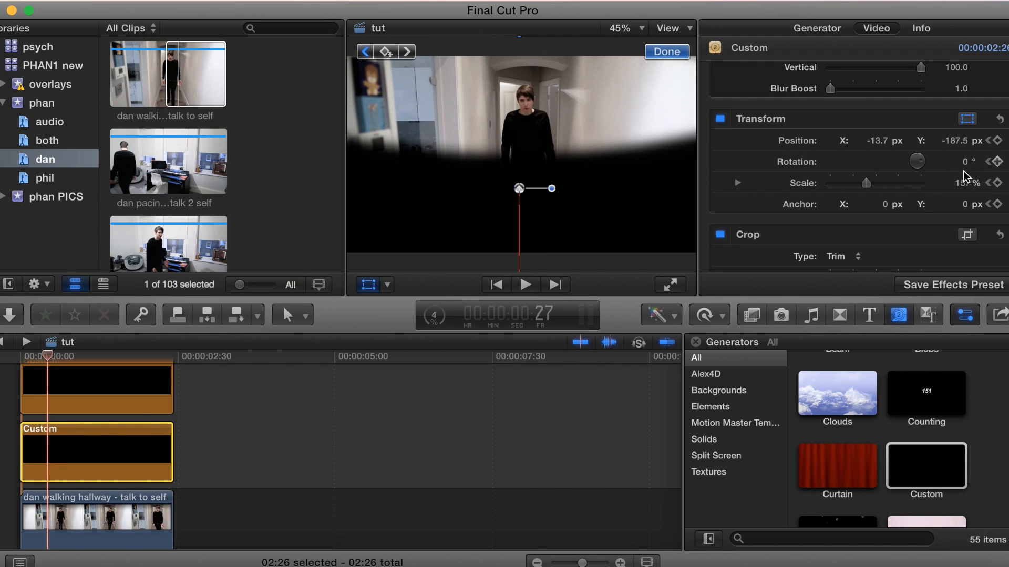
drag(519, 188, 519, 295)
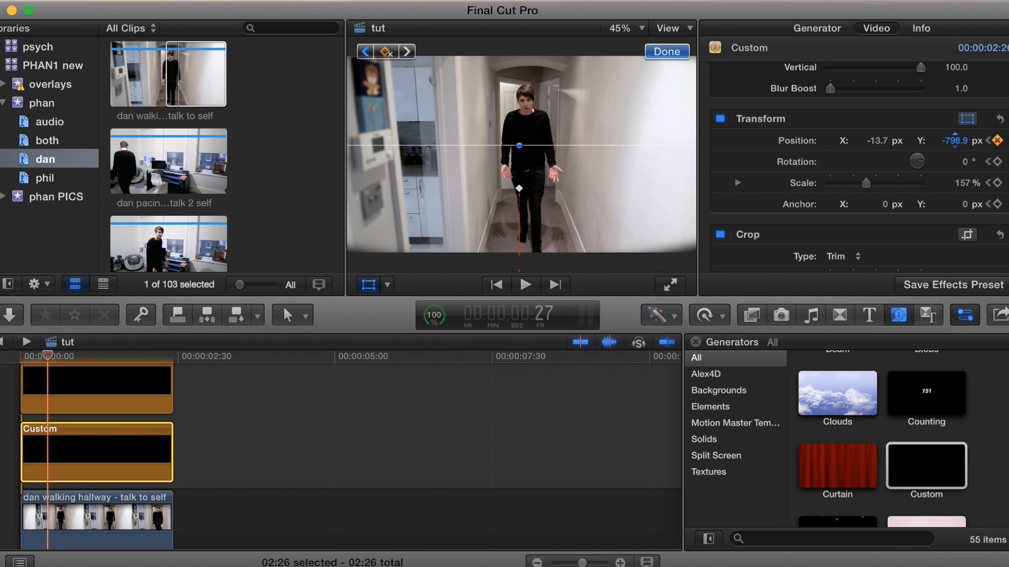
drag(955, 140, 954, 169)
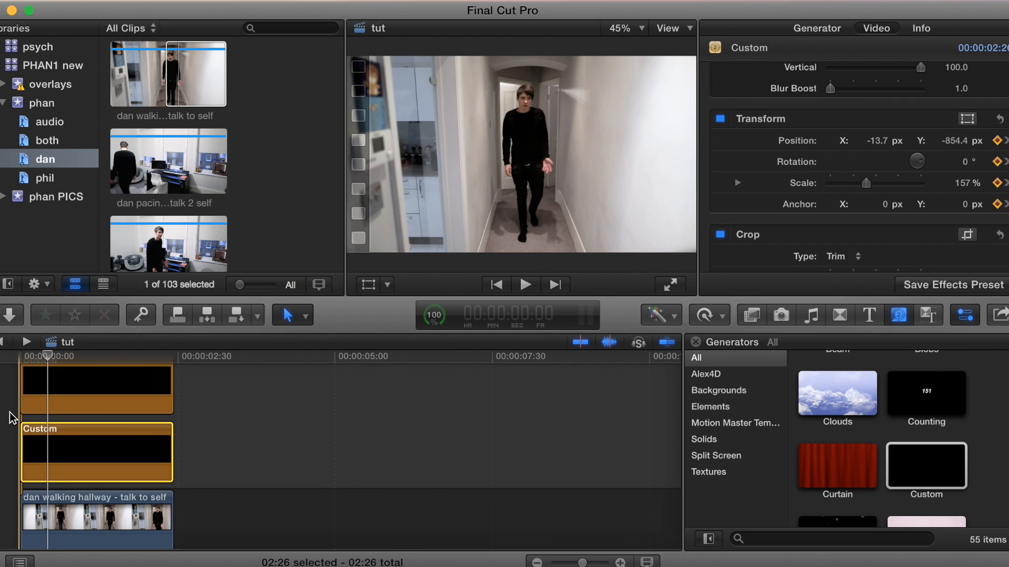
Step: Play back the blink repeatedly from the start of the timeline to check both eyelids' motion
key(space)
key(space)
key(space)
key(space)
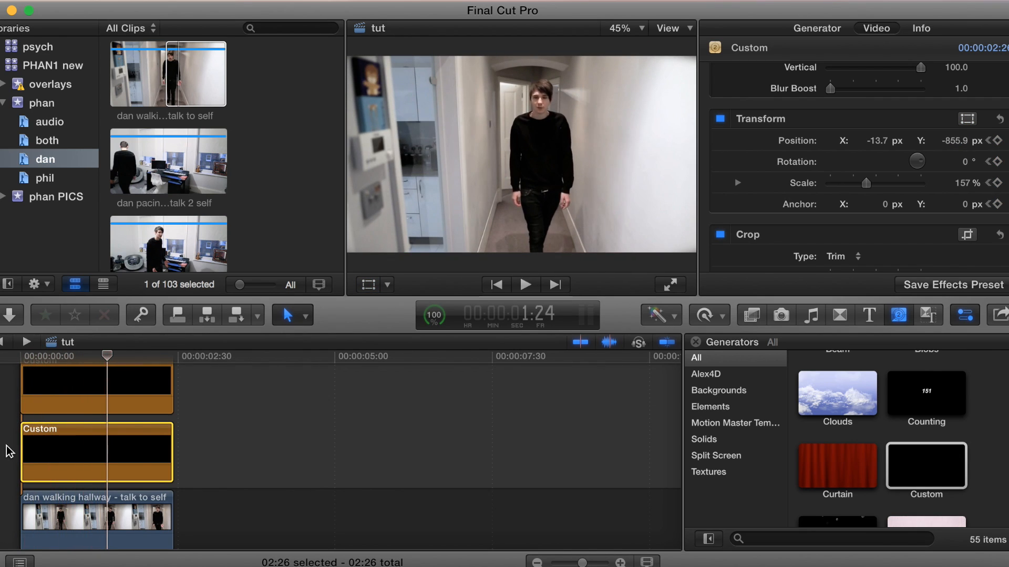
key(space)
key(space)
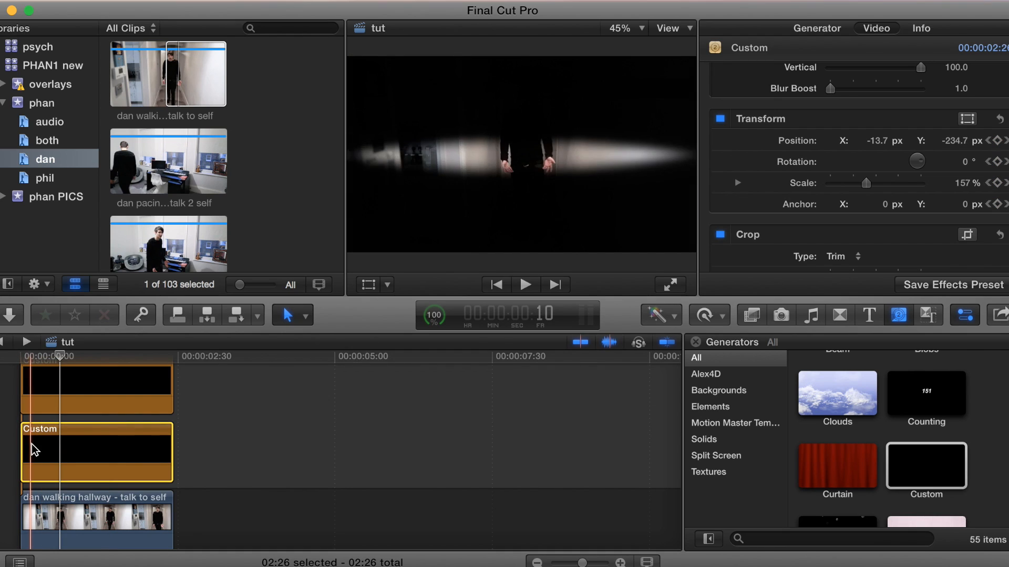
key(space)
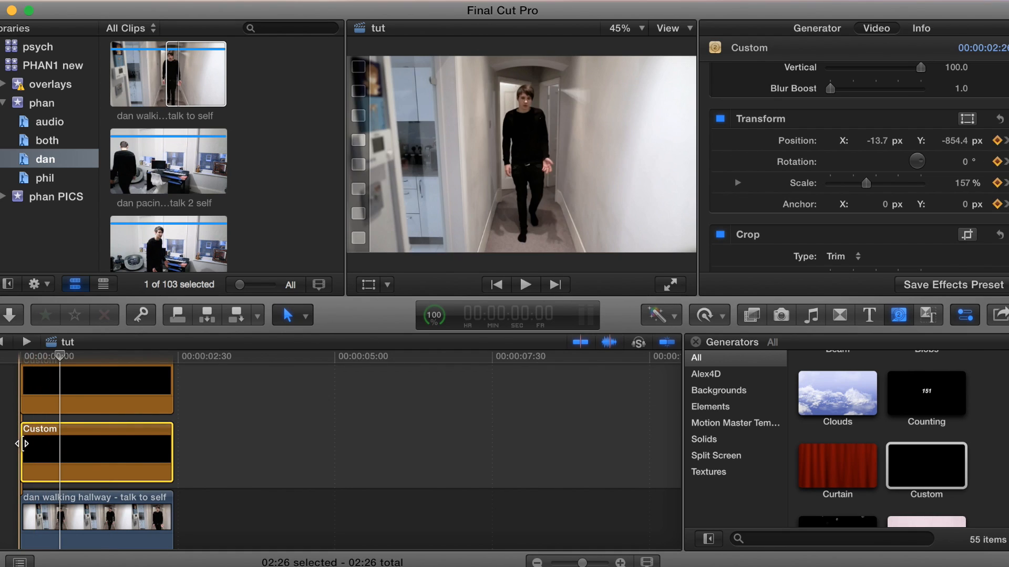
key(space)
key(space)
key(space)
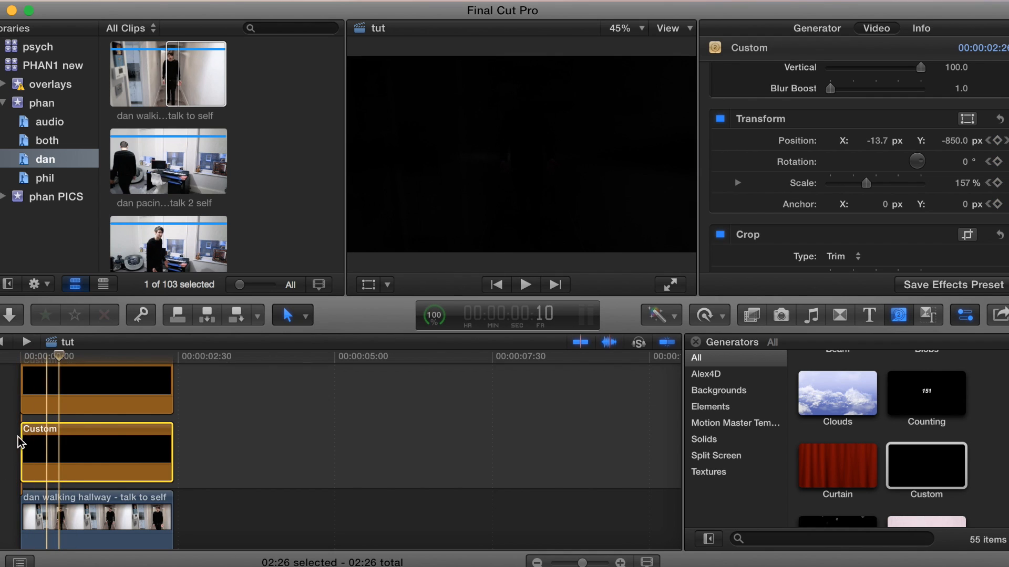
key(space)
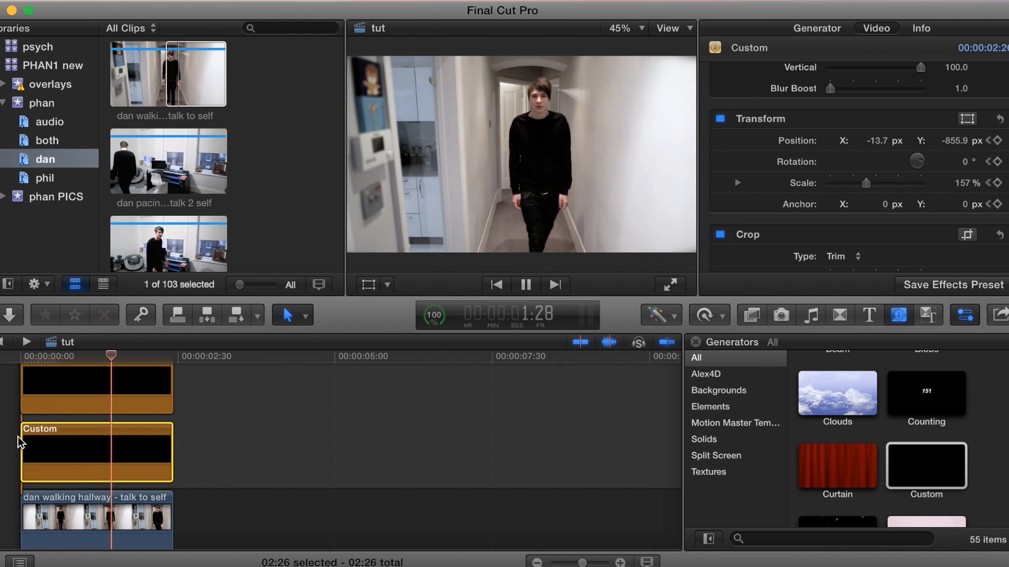
key(space)
Step: Search the effects for "gau", apply Gaussian to the hallway clip, and keyframe its Amount at the start of the timeline
click(746, 317)
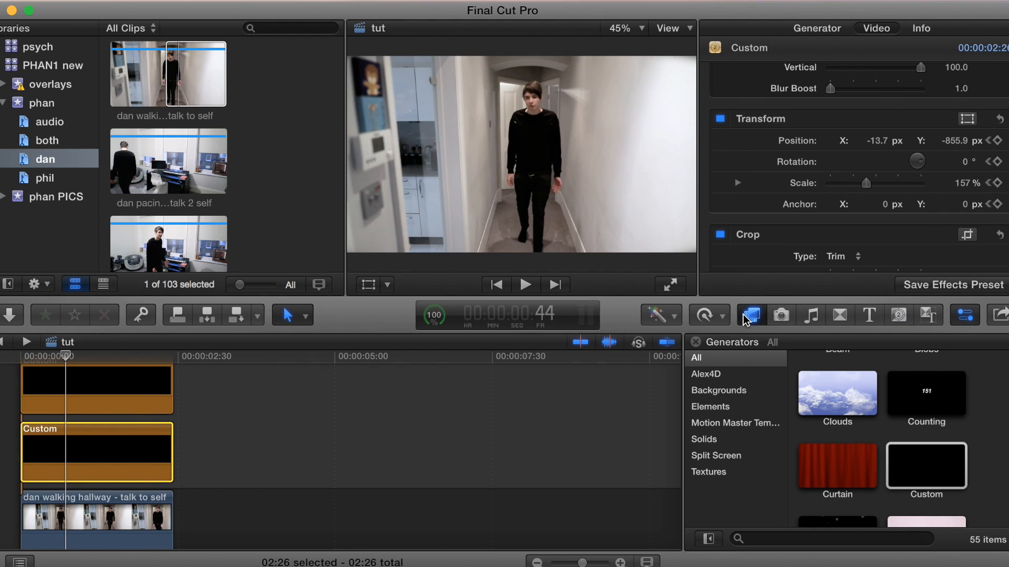
click(760, 540)
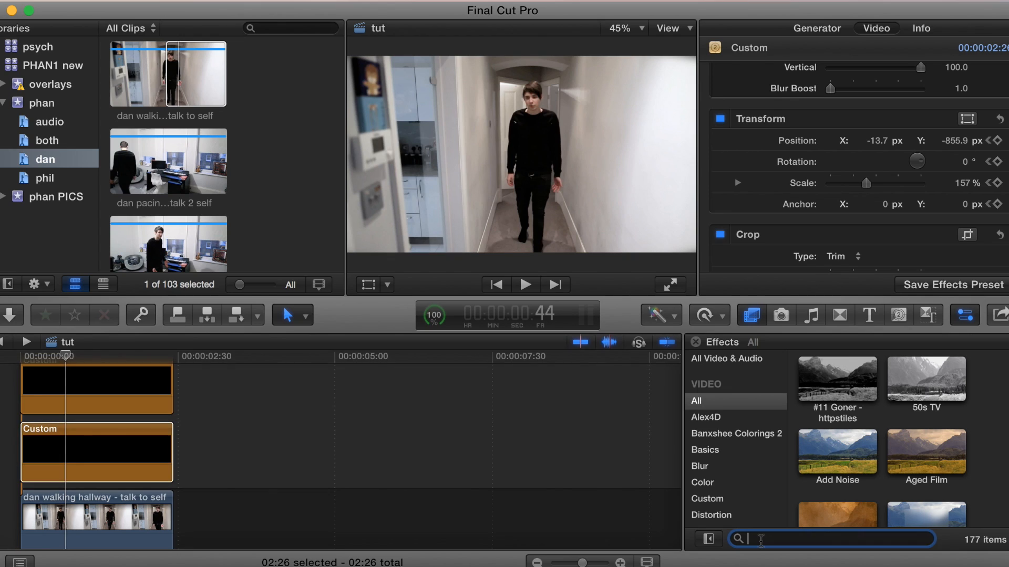
drag(851, 376, 44, 526)
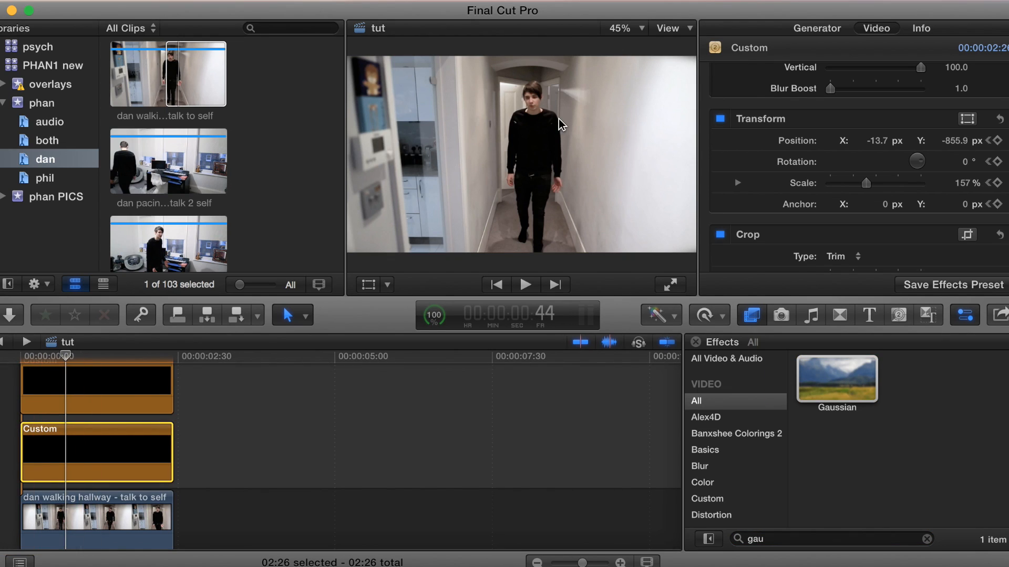
click(65, 514)
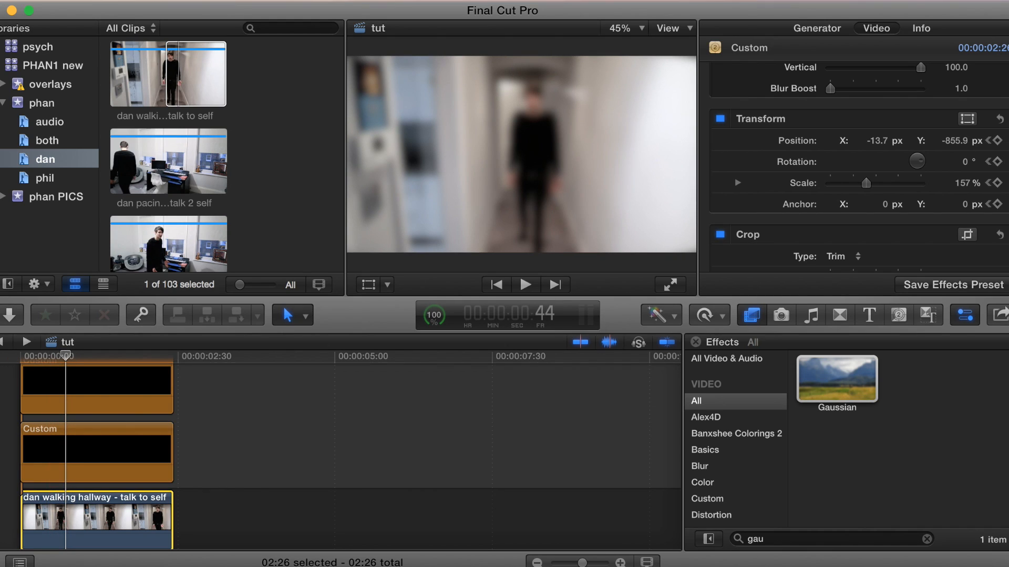
drag(65, 355, 19, 356)
click(997, 128)
Step: Advance through the closed eye to about frame 40 and add a second Gaussian Amount keyframe at 50 on the hallway clip
key(Right)
key(Right)
key(Right)
key(Right)
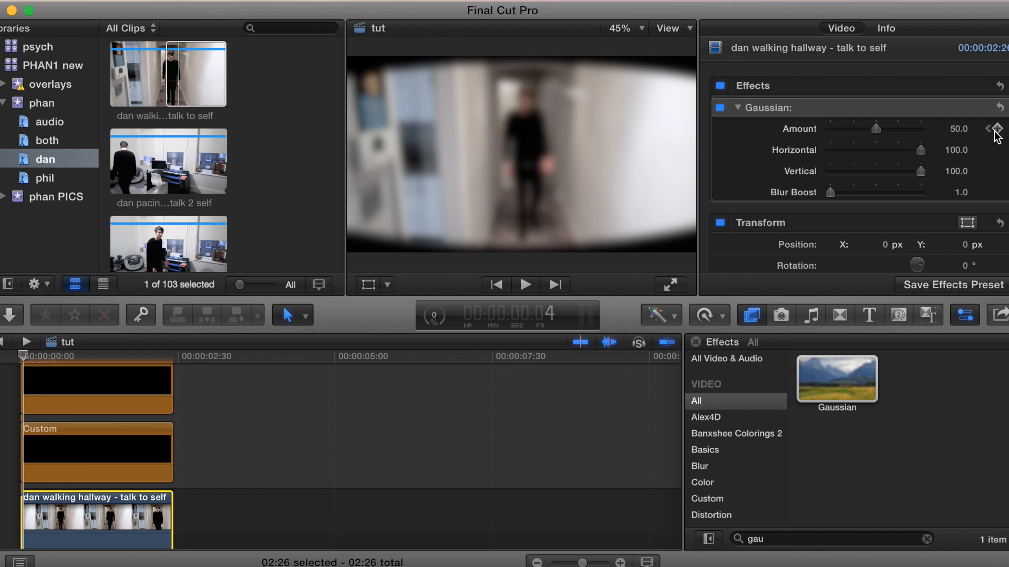
key(Right)
key(Right)
key(Right)
key(Right)
key(Right)
key(Right)
key(Right)
key(Right)
key(Right)
key(Right)
key(Right)
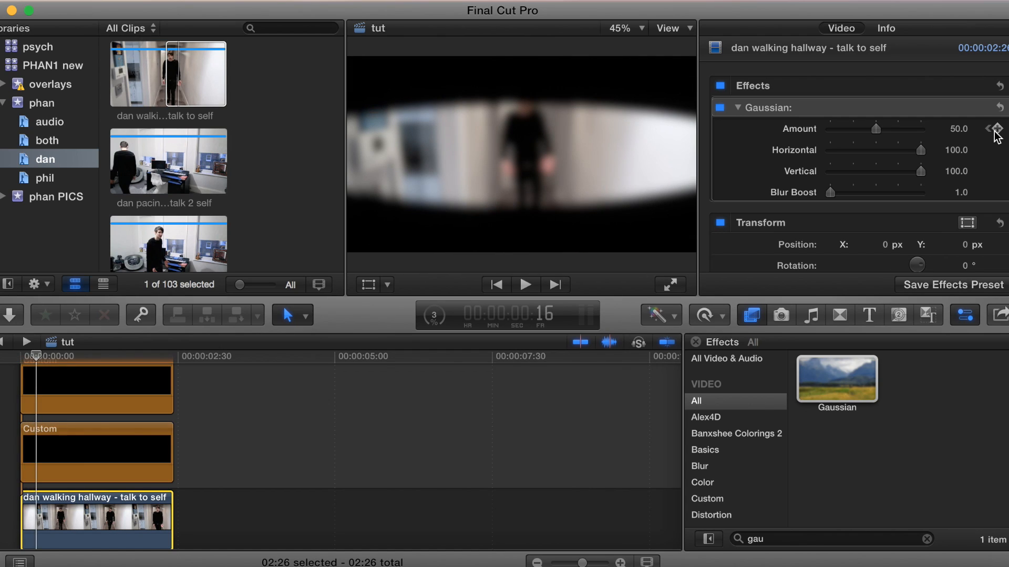
key(Right)
key(Right)
key(Right)
key(Right)
key(Right)
key(Right)
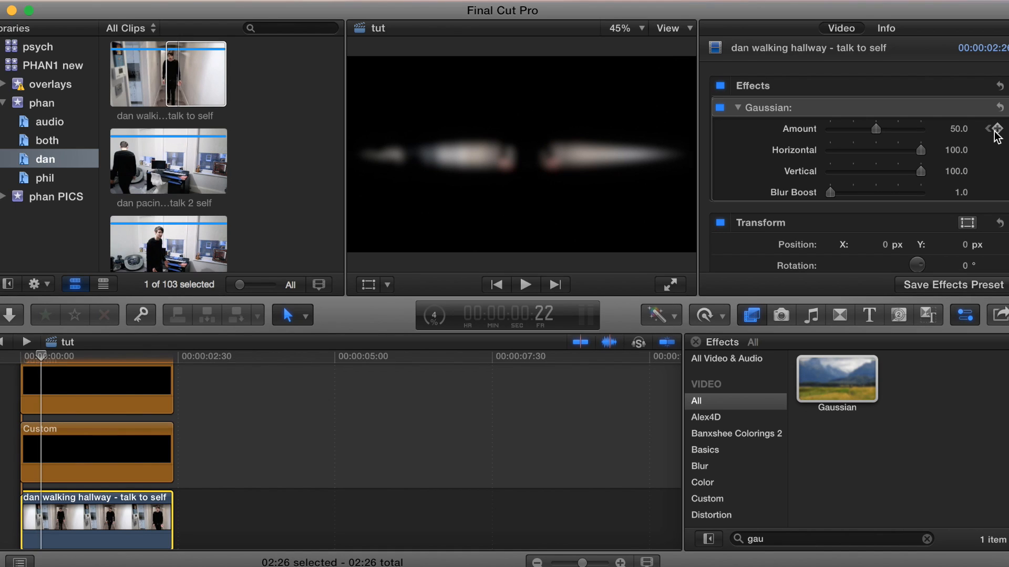
key(Right)
key(Right)
key(Right)
key(Right)
key(Right)
key(Right)
key(Right)
key(Right)
key(Right)
key(Right)
key(Right)
key(Right)
key(Right)
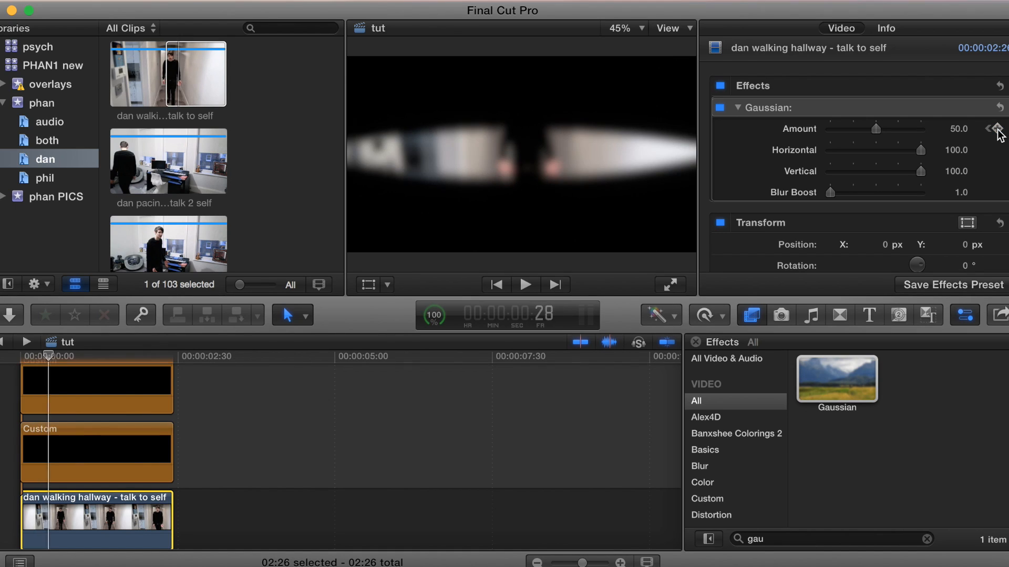
key(Right)
key(Right)
key(Right)
key(Right)
key(Right)
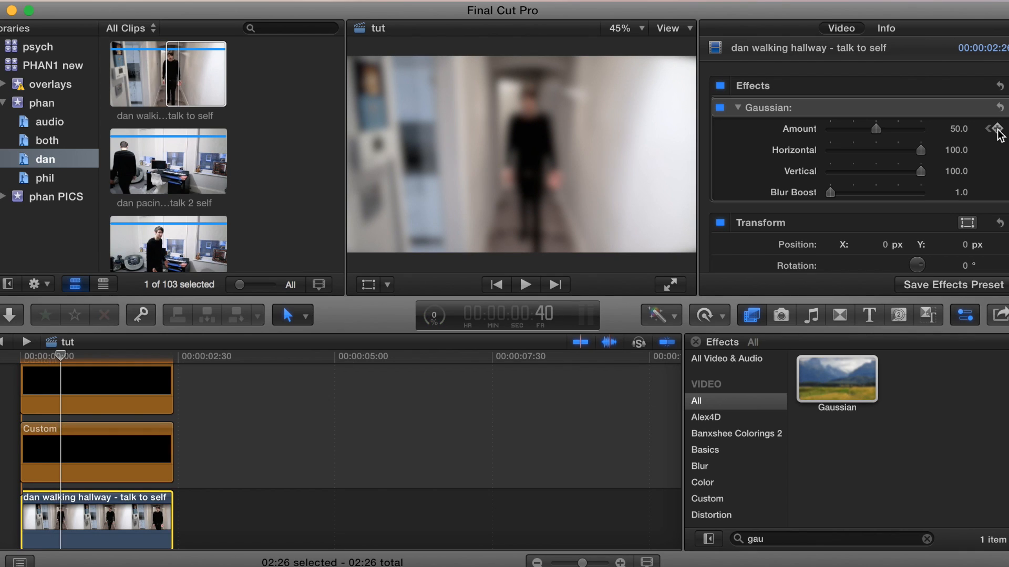
drag(795, 125, 729, 128)
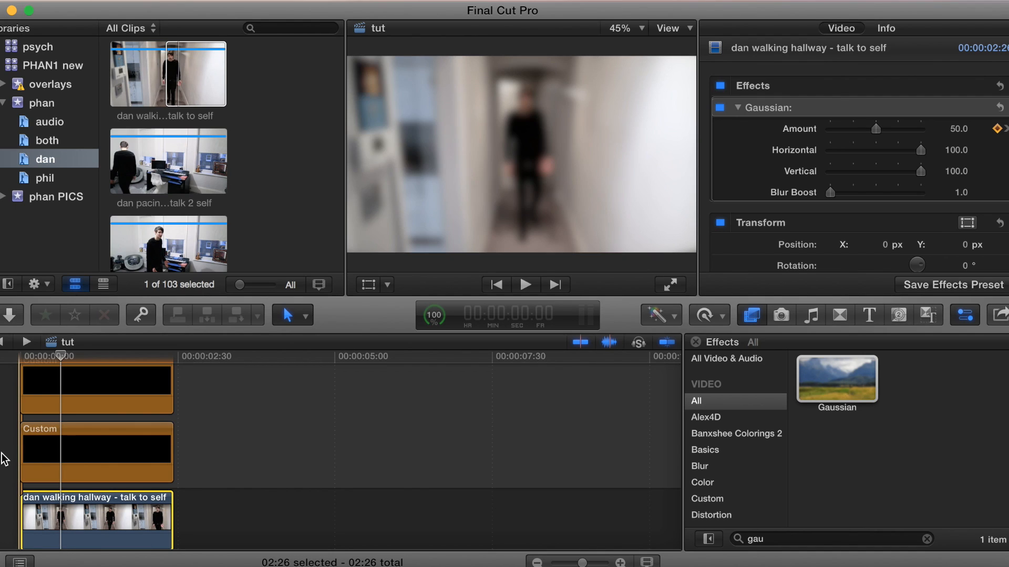
Step: Return to the start of the timeline and set the first Gaussian Amount keyframe to 0
key(space)
key(space)
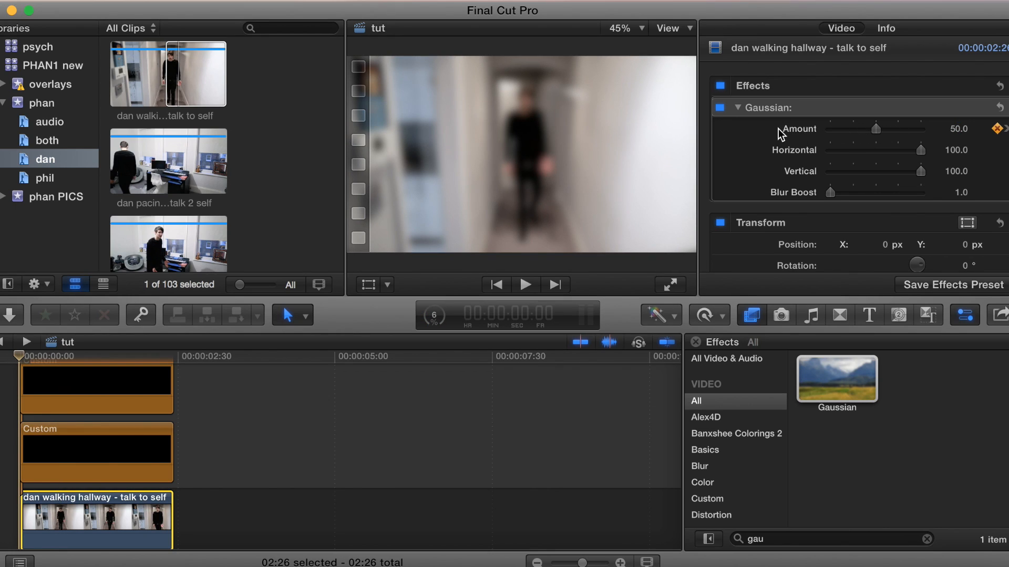
drag(875, 130, 819, 130)
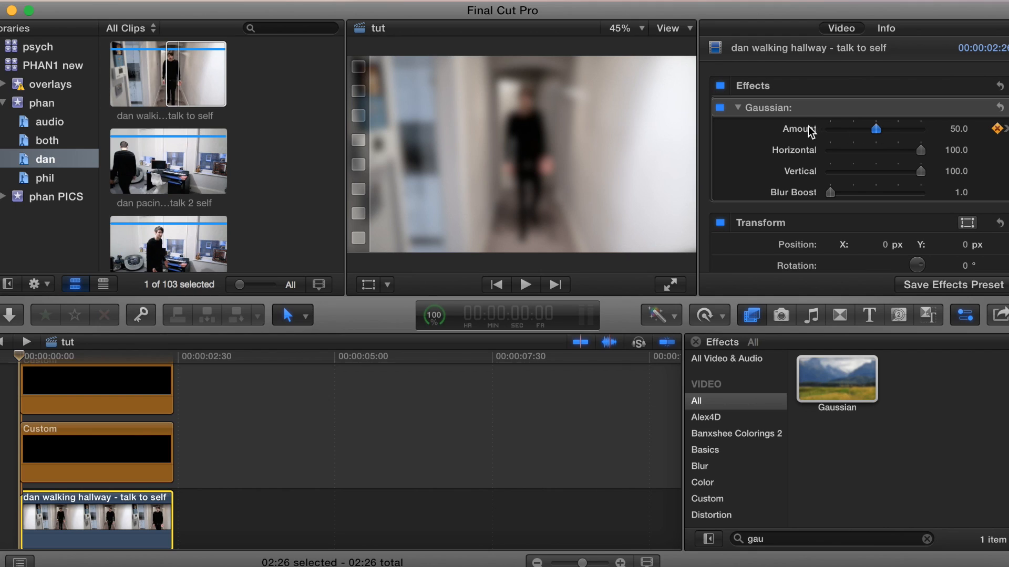
click(1005, 128)
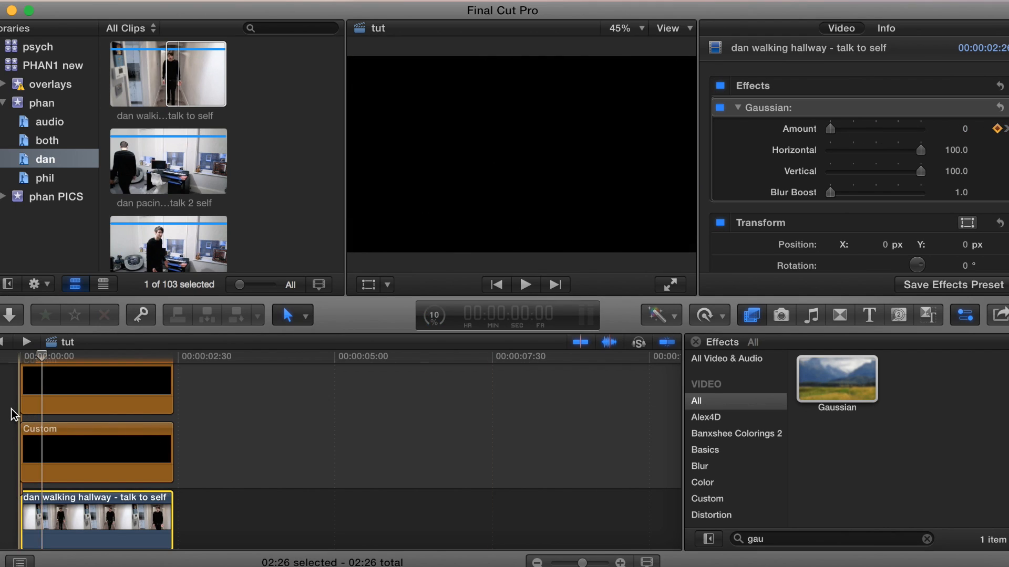
Step: Play back the opening blink several times from the start of the timeline to check how the blur changes
key(space)
key(space)
key(space)
key(space)
key(space)
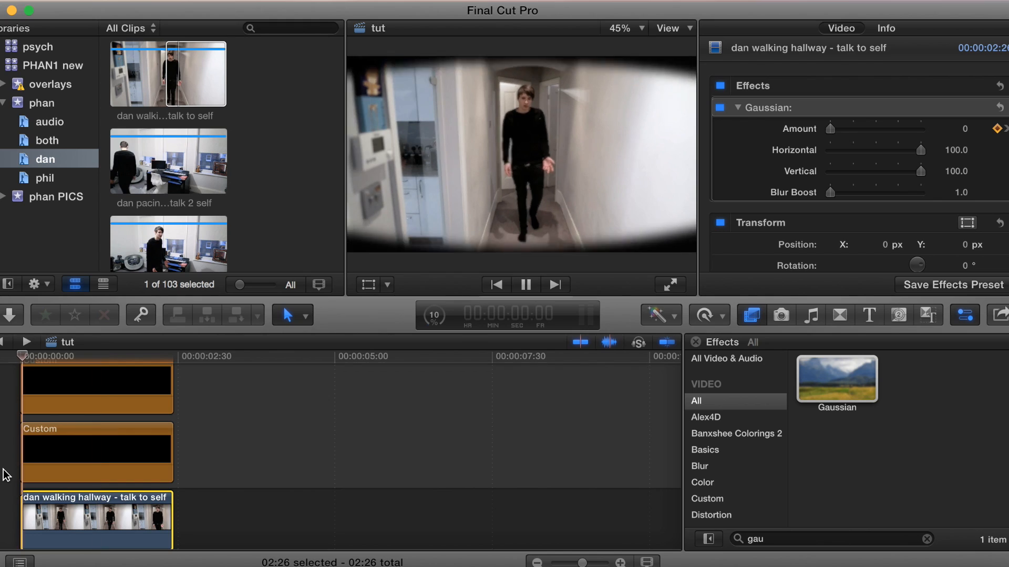
key(space)
key(space)
key(space)
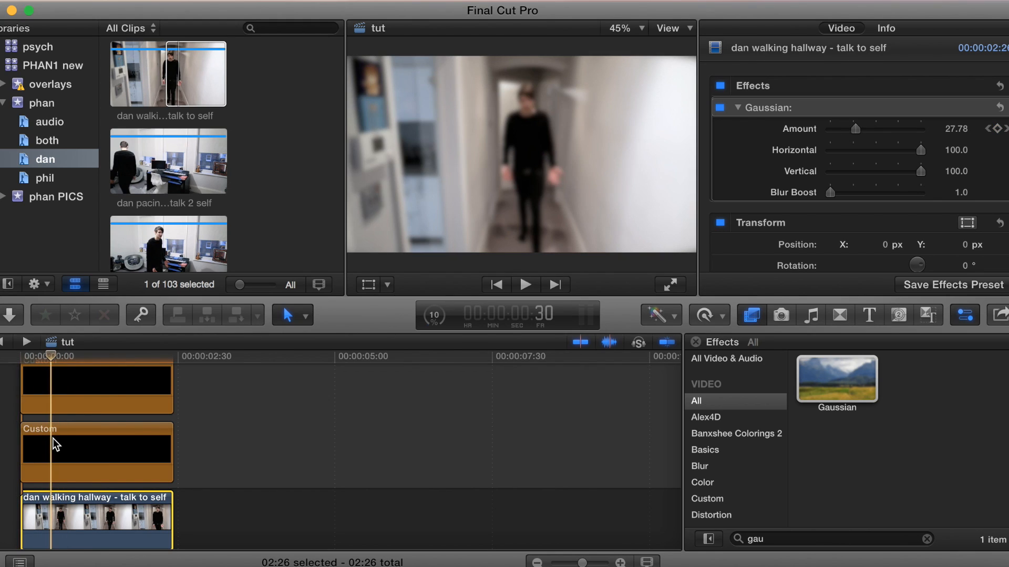